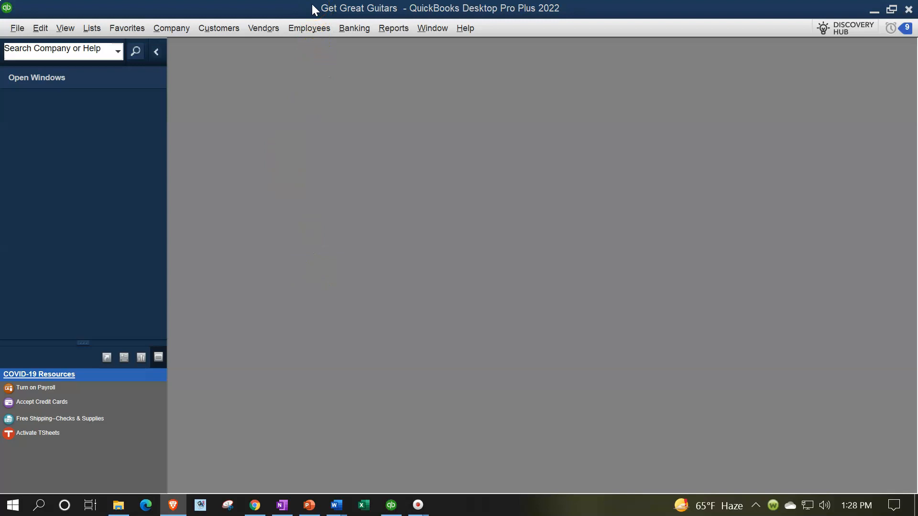
# Step: Show the Open Window List and bring up the Get Great Guitars Home page
pyautogui.click(65, 28)
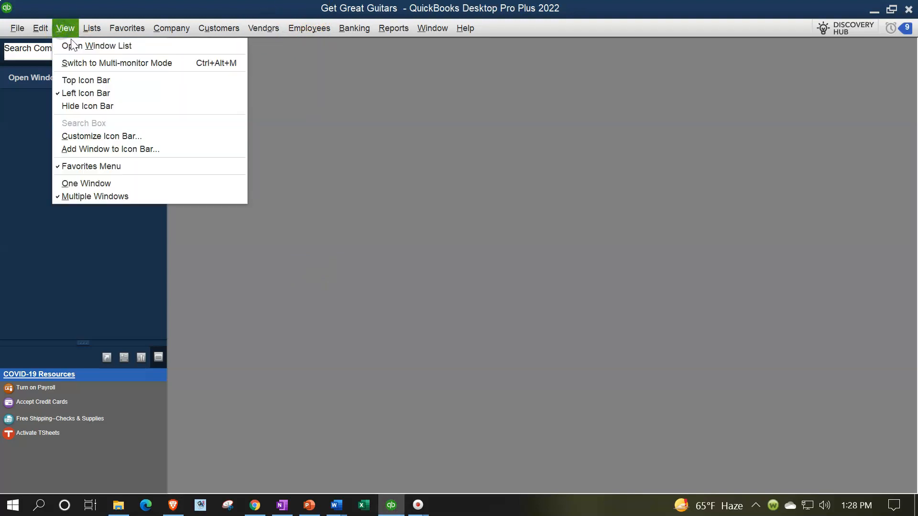
pyautogui.click(71, 47)
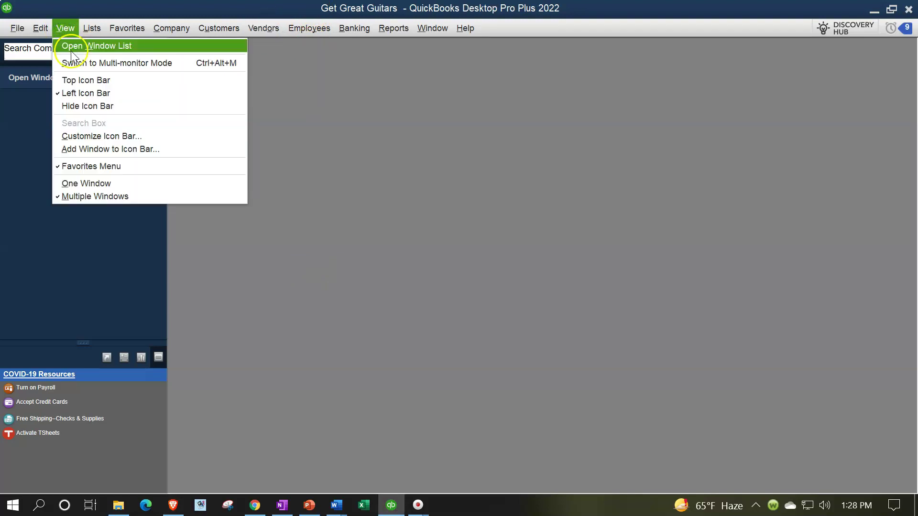
pyautogui.click(172, 28)
pyautogui.click(185, 45)
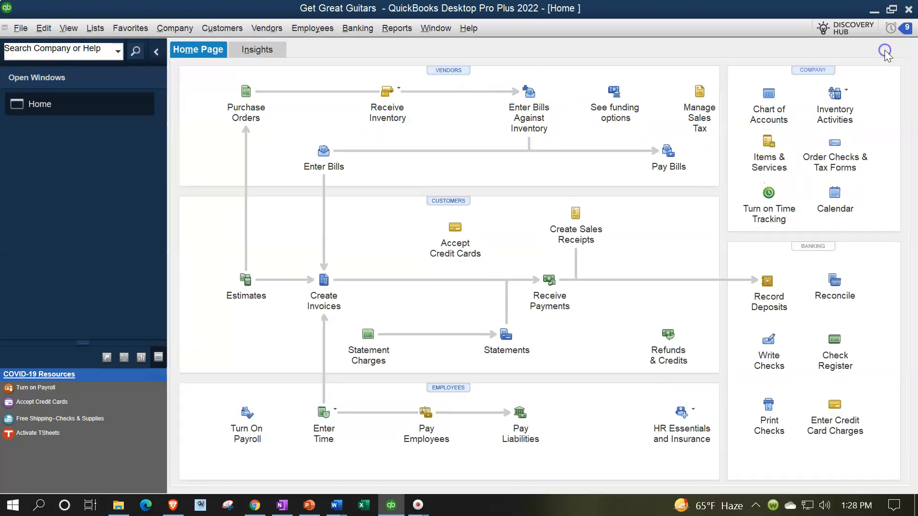
# Step: Maximize Home, then run the Balance Sheet Standard for 01/01/2022 to 12/31/2022
pyautogui.click(886, 51)
pyautogui.click(398, 28)
pyautogui.moveTo(428, 127)
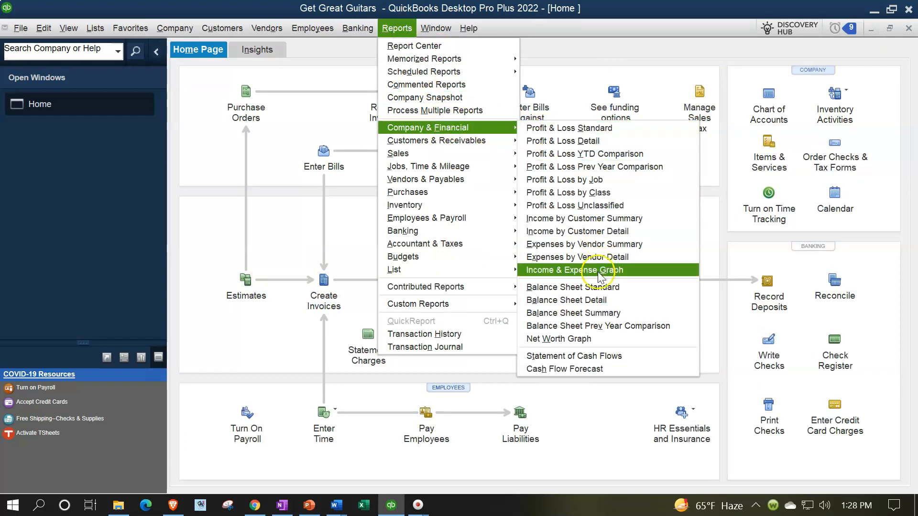
pyautogui.click(601, 287)
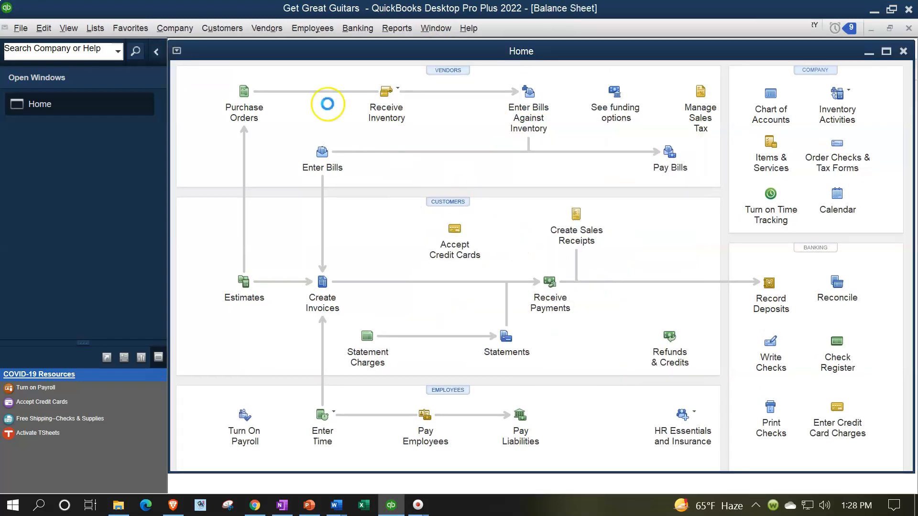
pyautogui.click(214, 50)
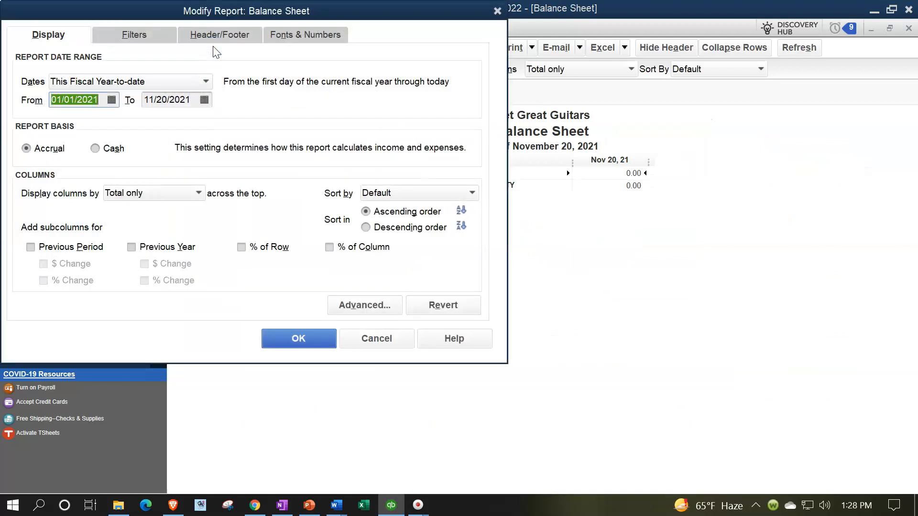
pyautogui.write('01012022')
pyautogui.press('Tab')
pyautogui.write('1')
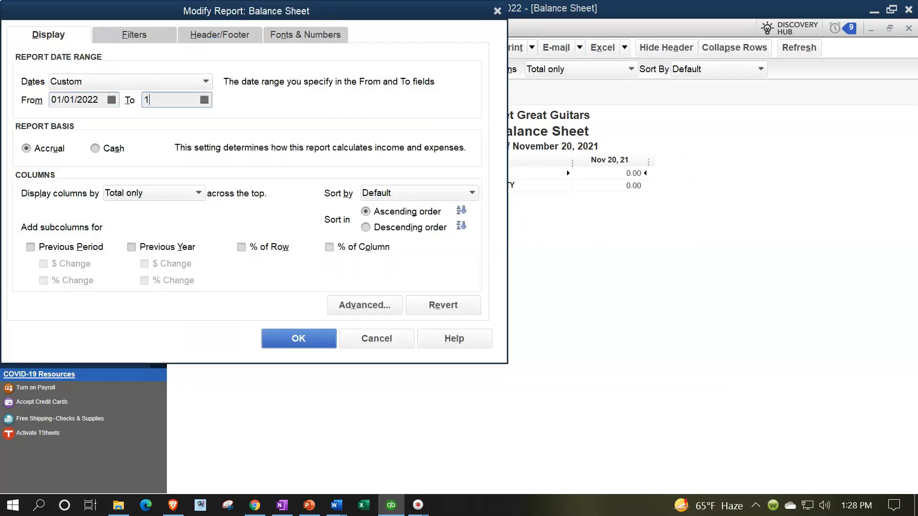
pyautogui.write('2/31/2022')
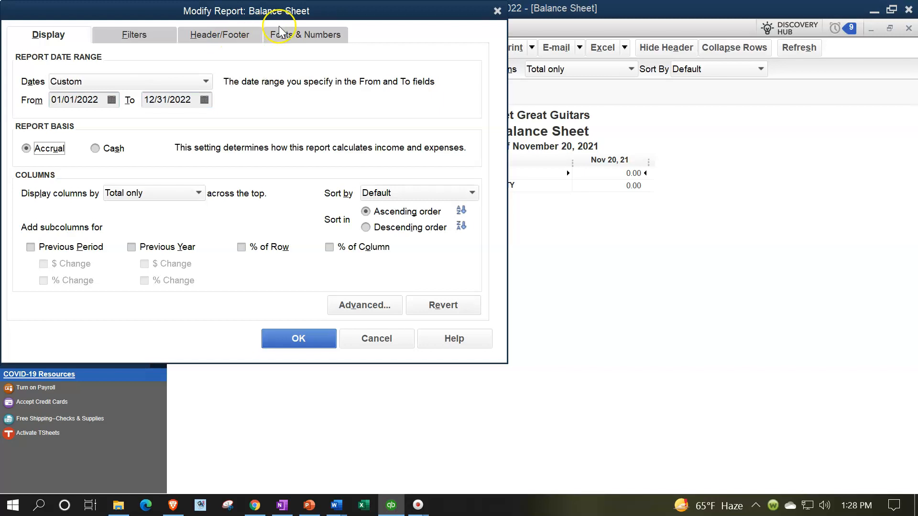
# Step: Enlarge the Balance Sheet column-label font to size 14, applied to all related fonts
pyautogui.click(281, 35)
pyautogui.click(206, 217)
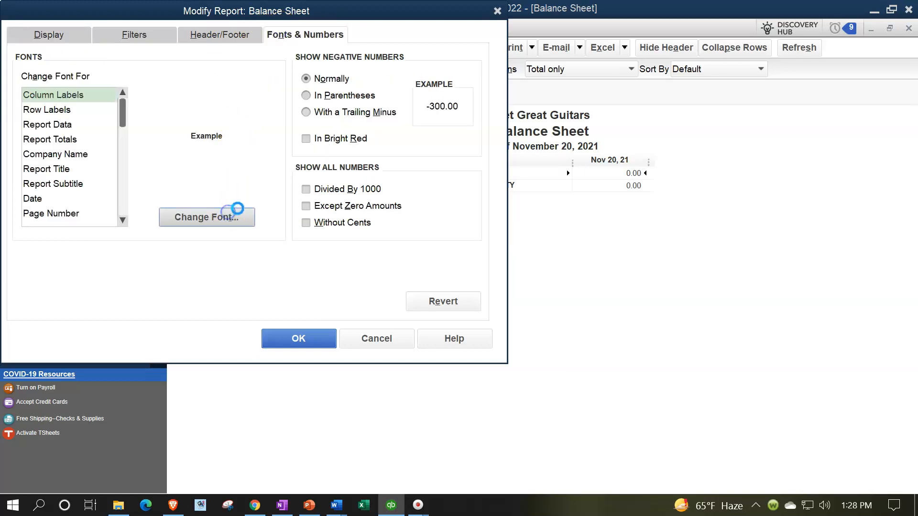
pyautogui.click(238, 178)
pyautogui.click(215, 179)
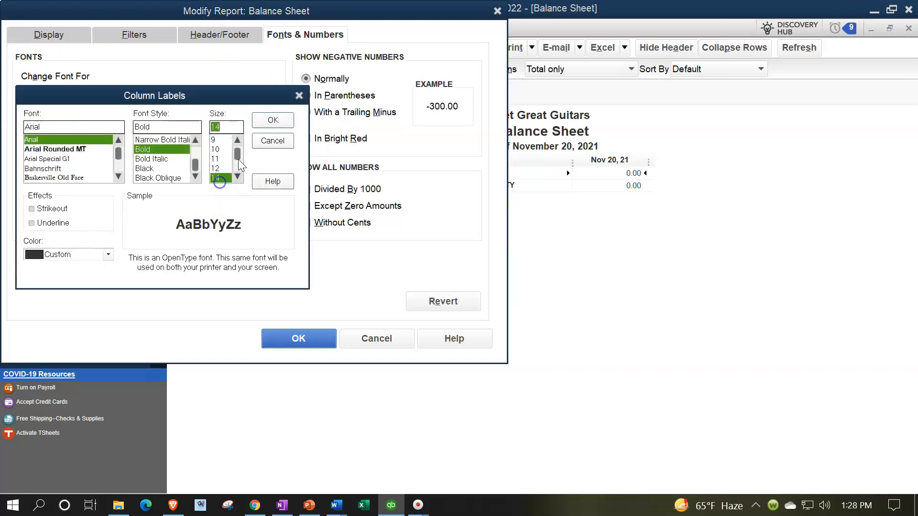
pyautogui.click(273, 120)
pyautogui.click(405, 158)
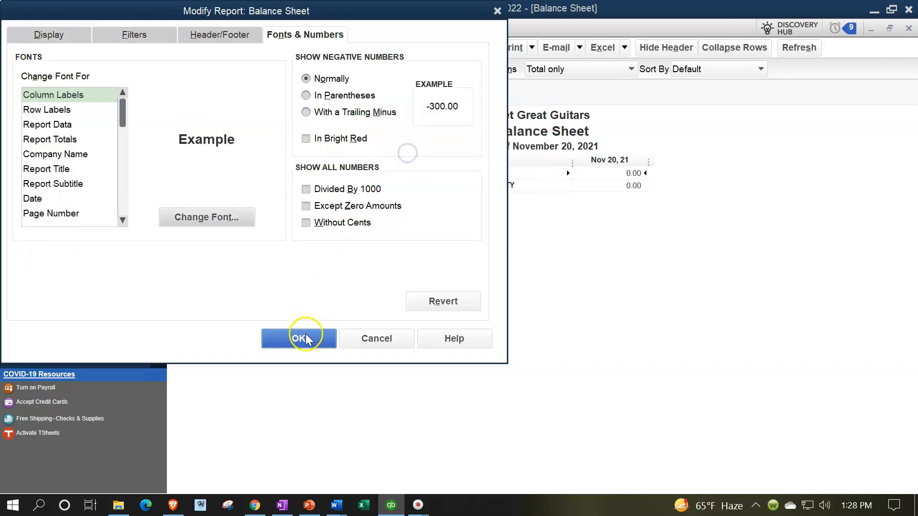
pyautogui.click(298, 339)
pyautogui.click(396, 28)
pyautogui.moveTo(428, 128)
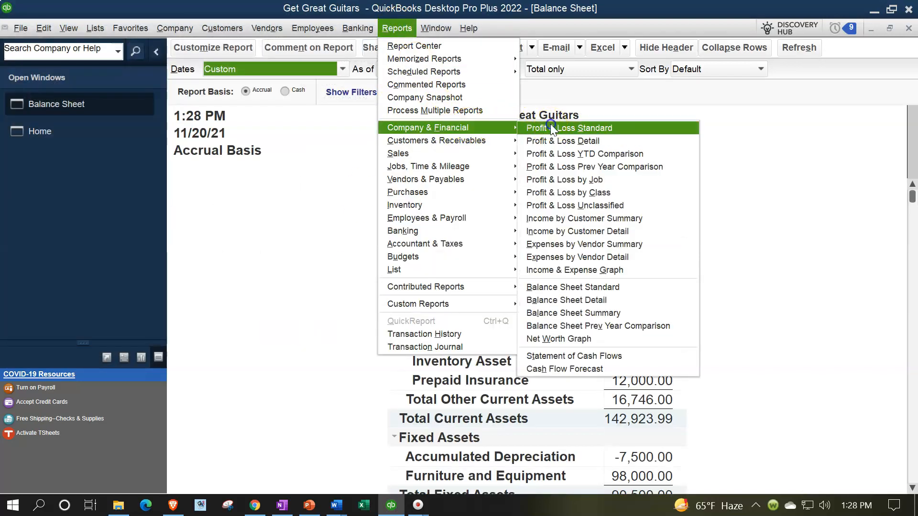
# Step: Run the Profit & Loss Standard report for 01/01/2022 to 12/31/2022
pyautogui.click(549, 127)
pyautogui.press('Tab')
pyautogui.press('Tab')
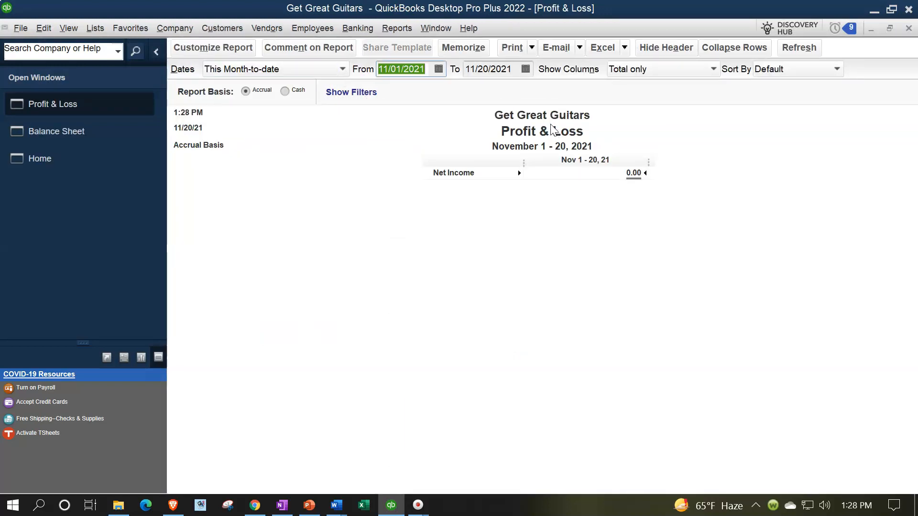
pyautogui.write('010122')
pyautogui.press('Tab')
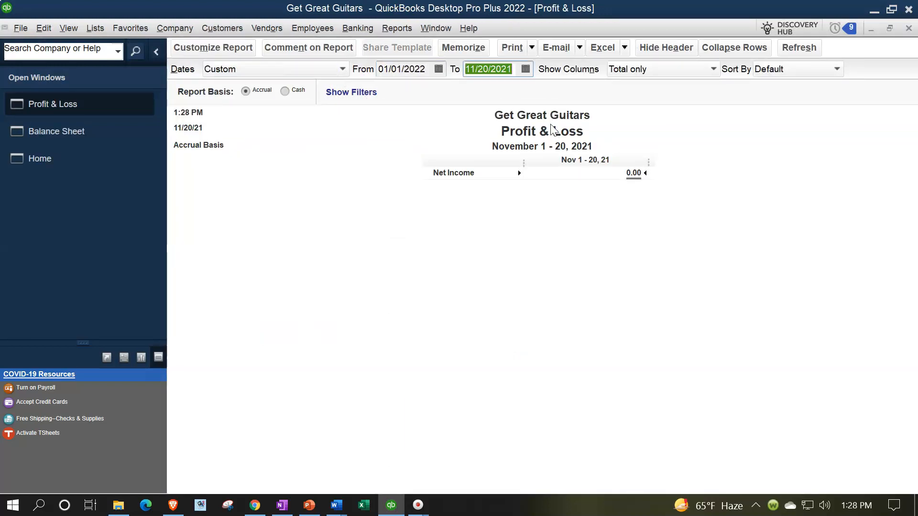
pyautogui.write('12/31/202')
pyautogui.press('Tab')
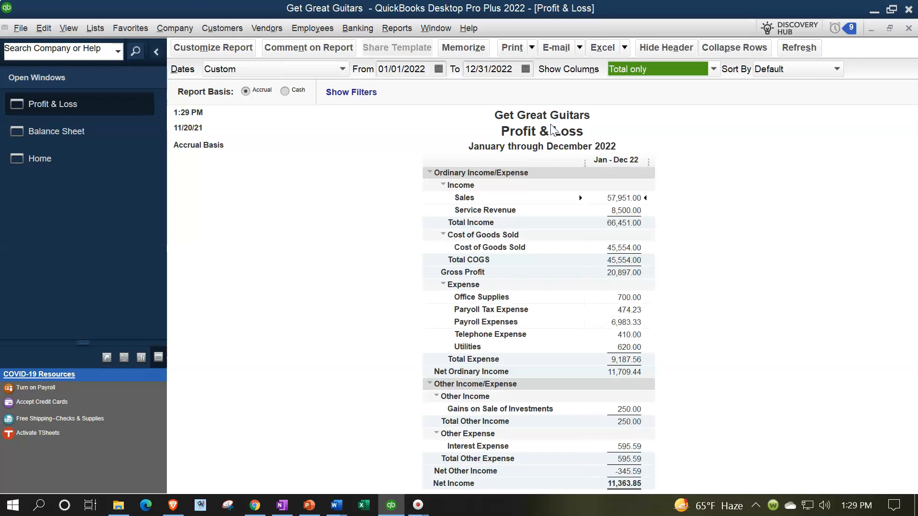
# Step: Enlarge the Profit & Loss column-label font to size 14, applied to all related fonts
pyautogui.click(222, 51)
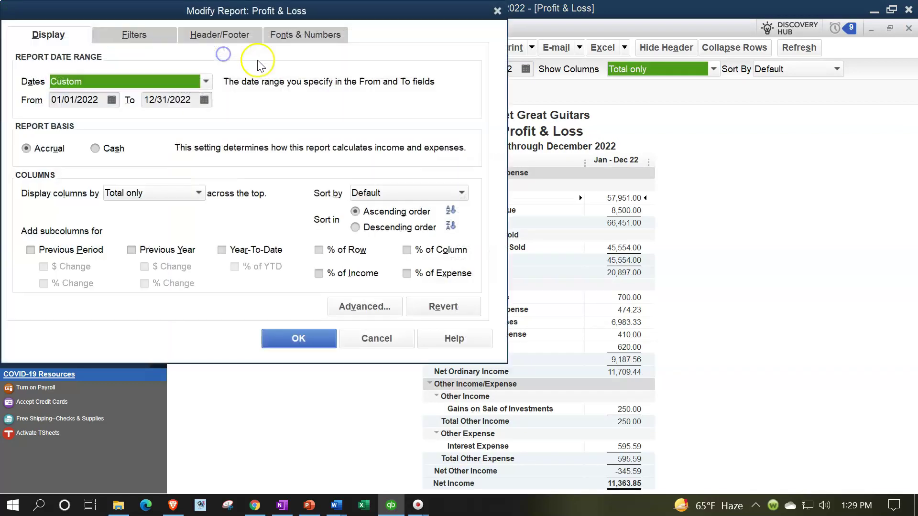
pyautogui.click(300, 34)
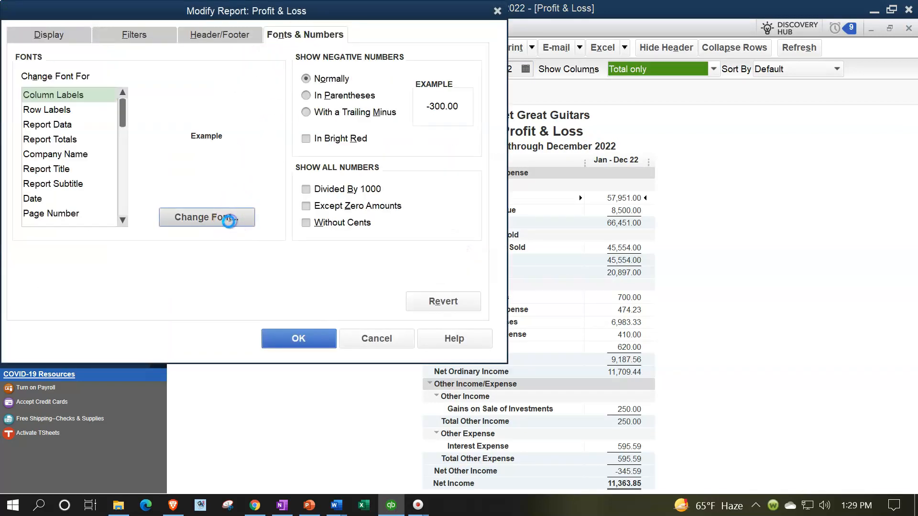
pyautogui.click(206, 218)
pyautogui.click(236, 178)
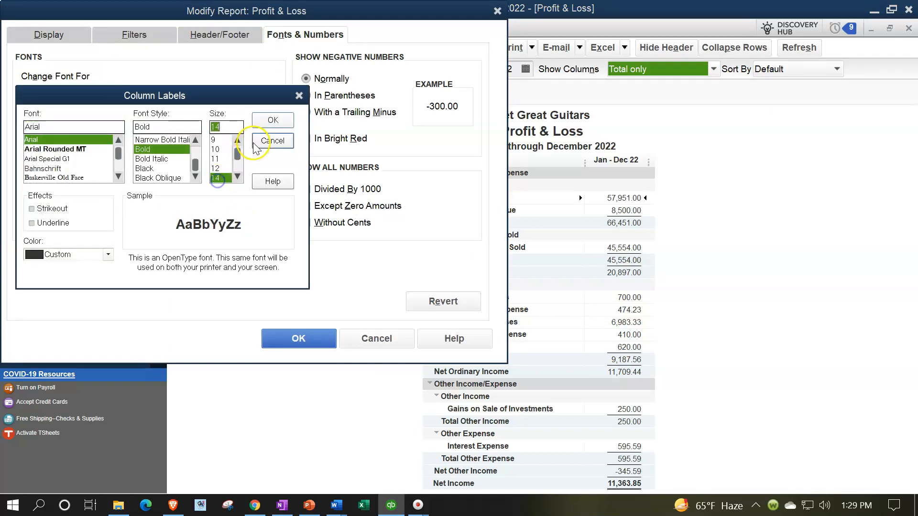
pyautogui.click(272, 120)
pyautogui.click(407, 157)
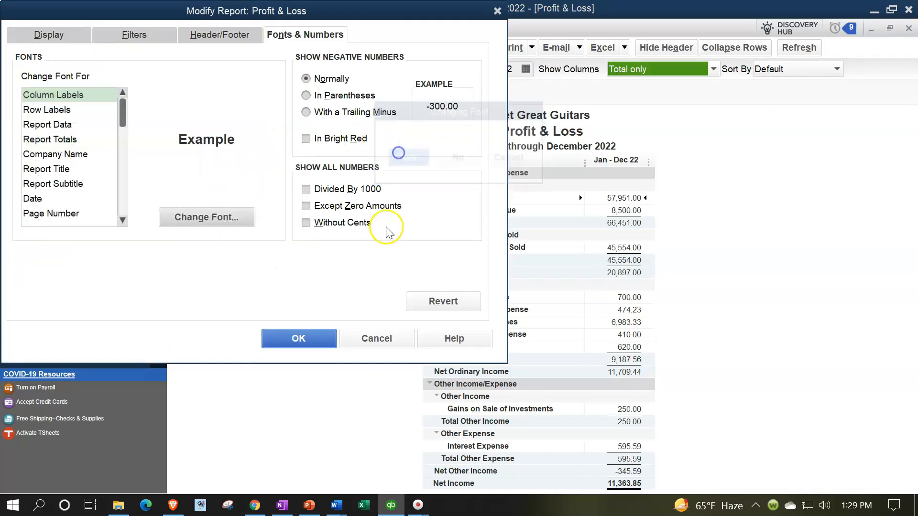
pyautogui.click(299, 338)
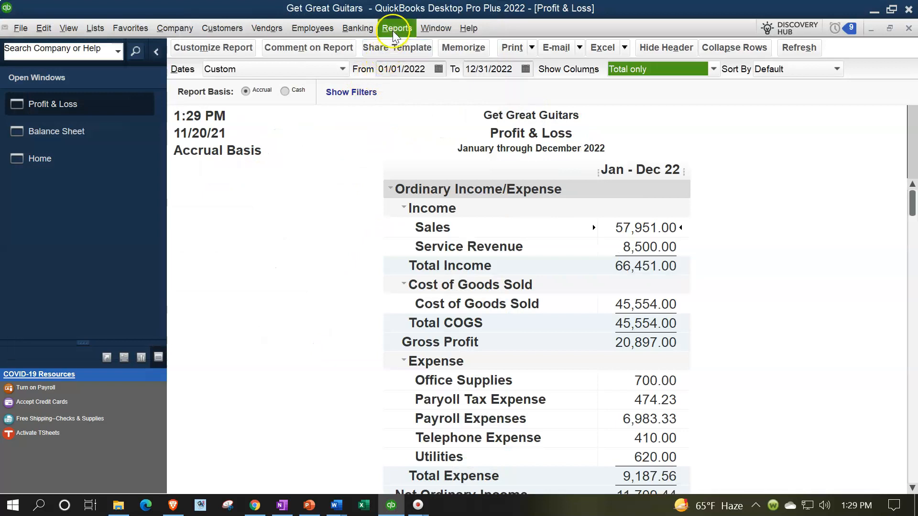
# Step: Run the Trial Balance report for 01/01/2022 to 12/31/2022
pyautogui.click(396, 28)
pyautogui.moveTo(424, 244)
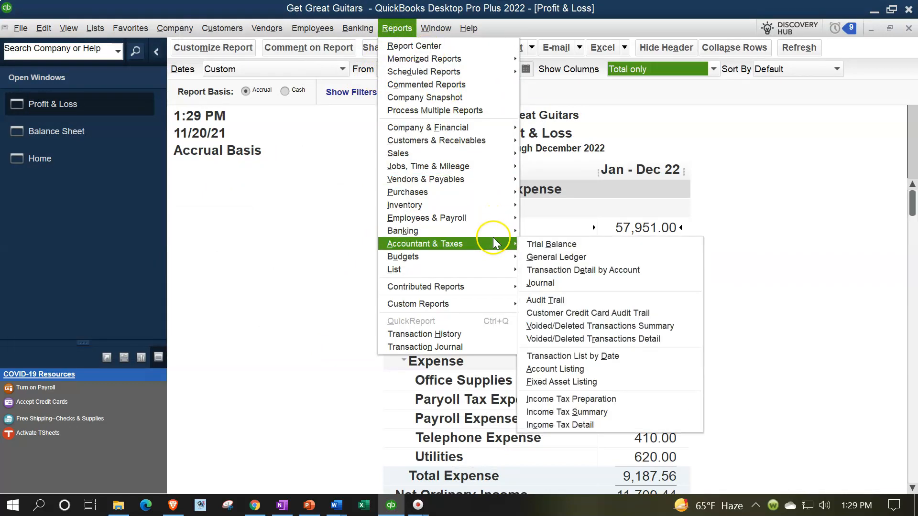
pyautogui.click(531, 245)
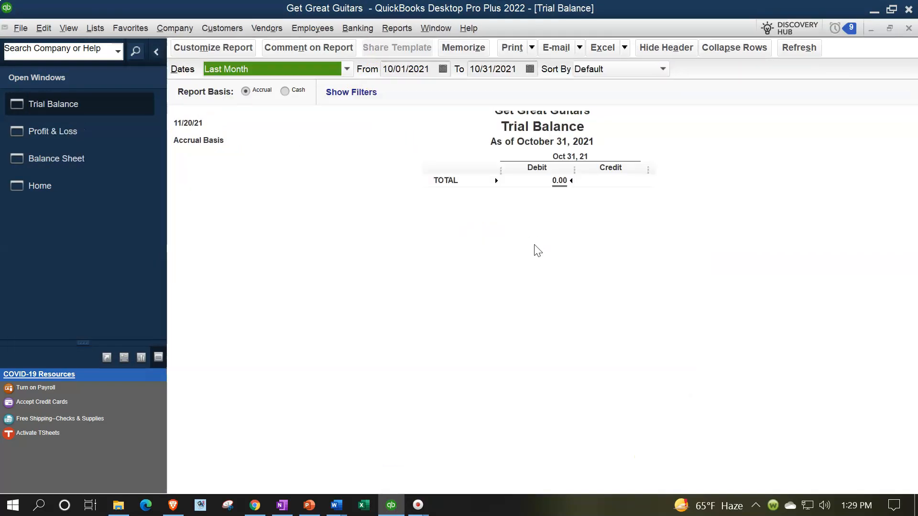
pyautogui.write('01')
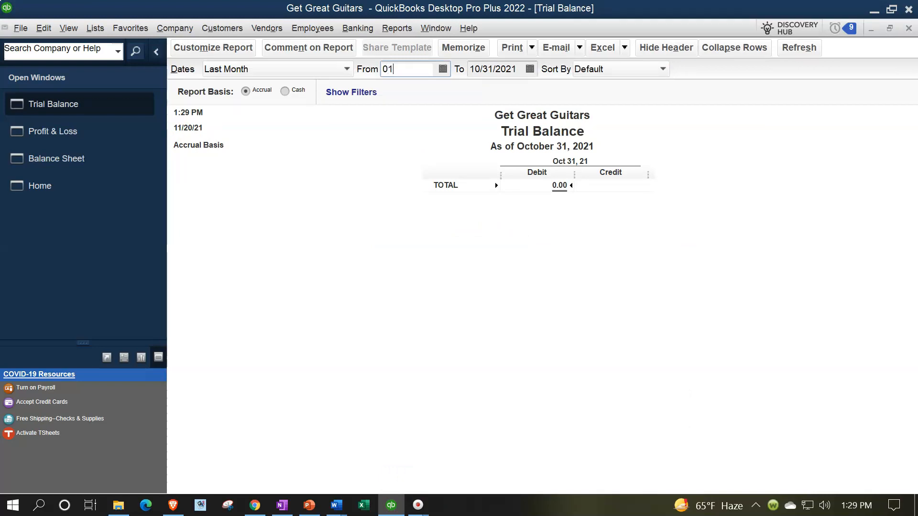
pyautogui.write('/01/202')
pyautogui.press('Tab')
pyautogui.write('12/3')
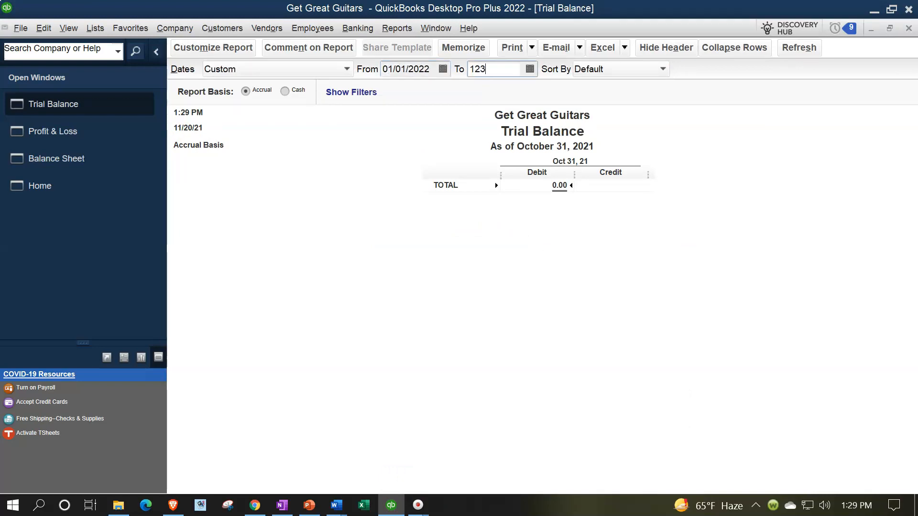
pyautogui.write('1/2022')
pyautogui.press('Tab')
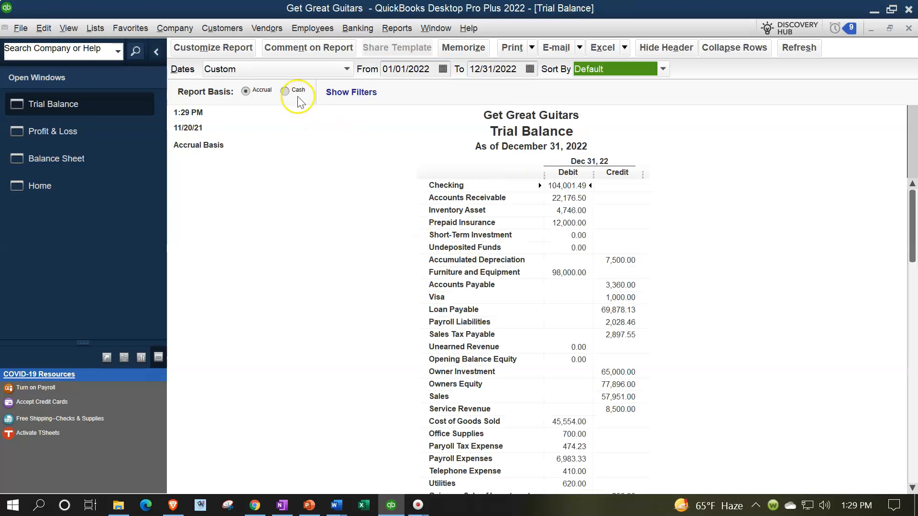
# Step: Enlarge the Trial Balance column-label font to size 14, applied to all related fonts
pyautogui.click(236, 47)
pyautogui.click(306, 34)
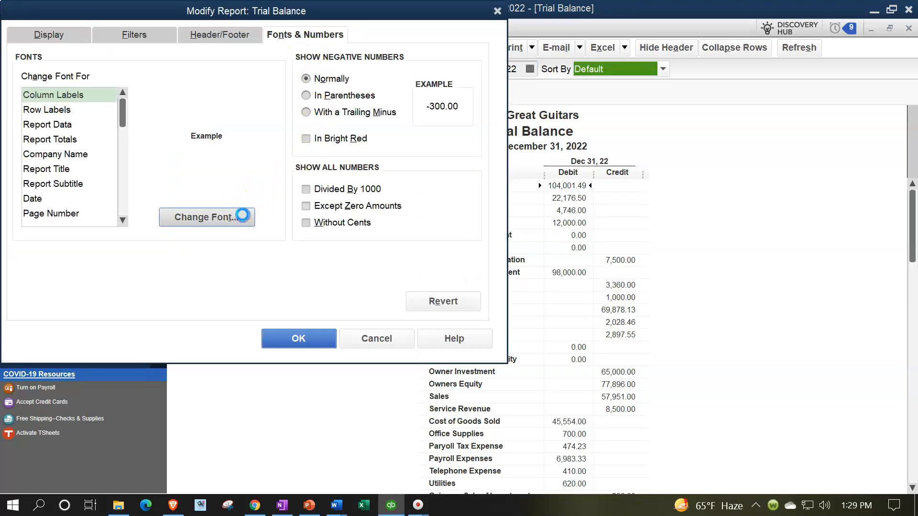
pyautogui.click(207, 218)
pyautogui.click(237, 178)
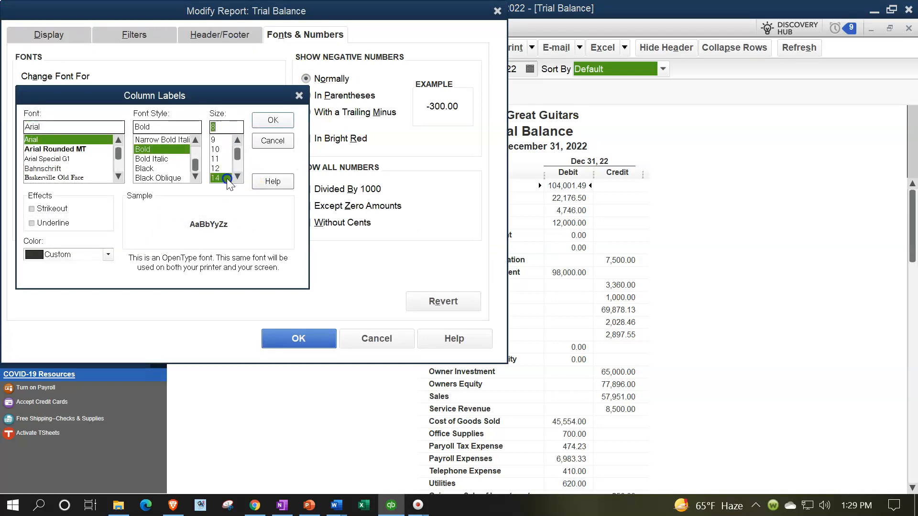
pyautogui.click(272, 120)
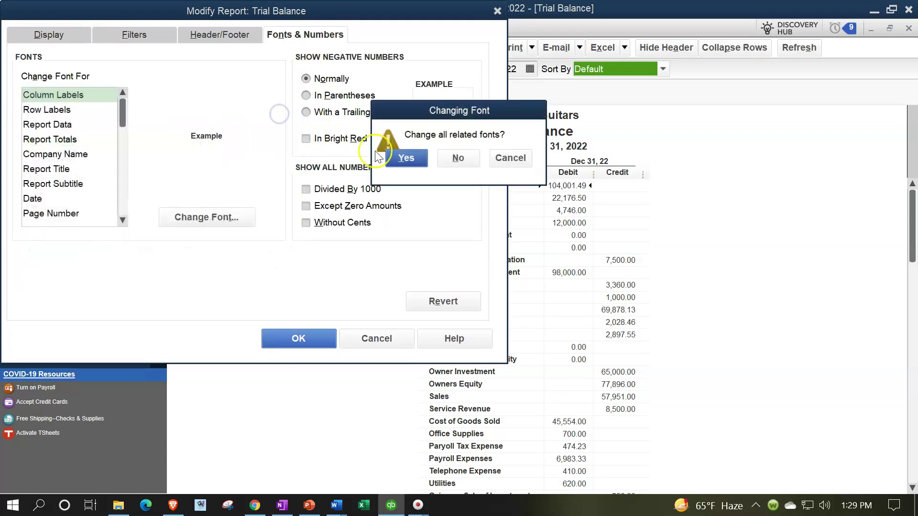
pyautogui.click(406, 157)
pyautogui.click(299, 338)
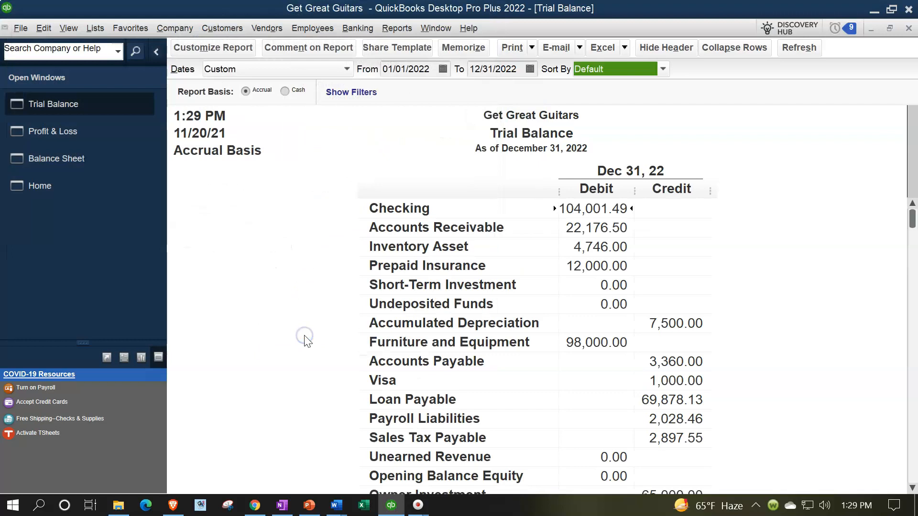
pyautogui.click(85, 189)
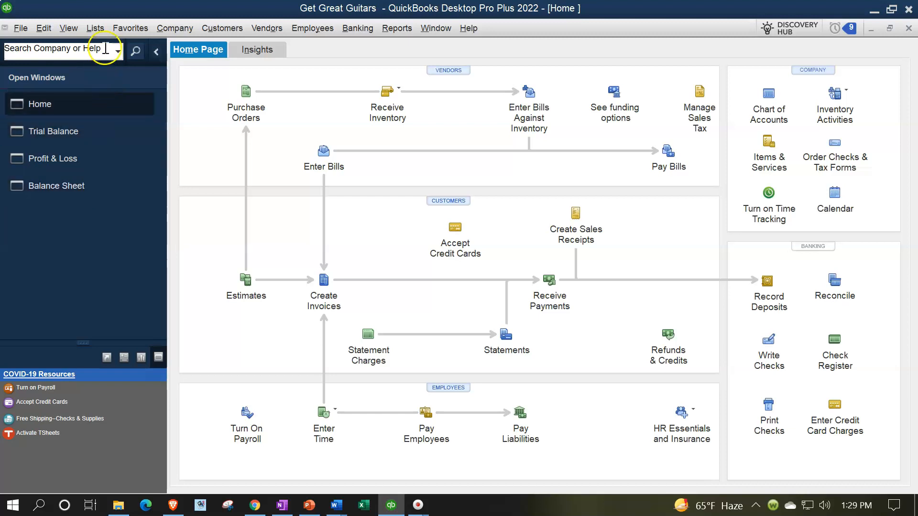
pyautogui.click(95, 28)
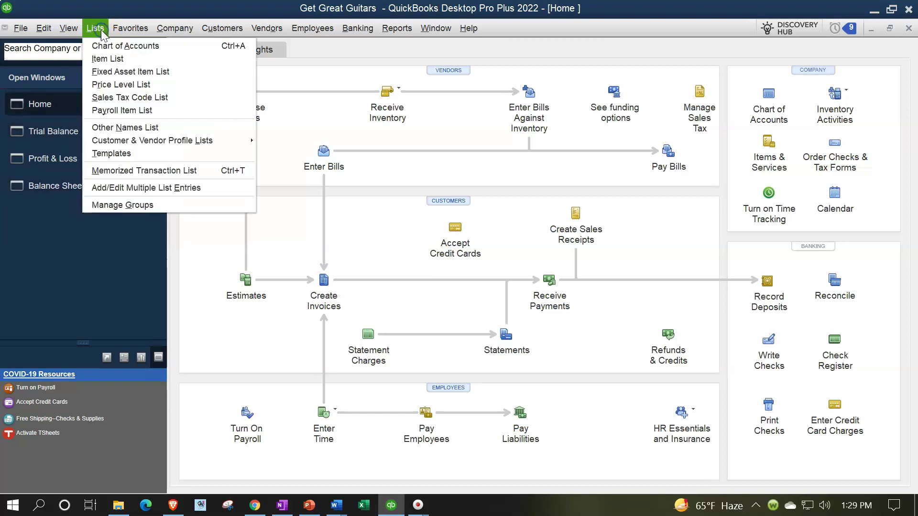
pyautogui.click(108, 59)
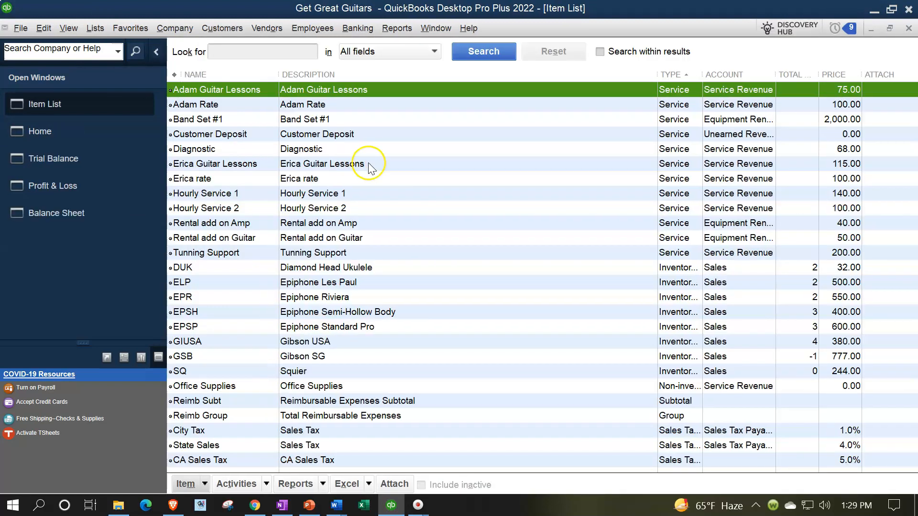
pyautogui.click(250, 120)
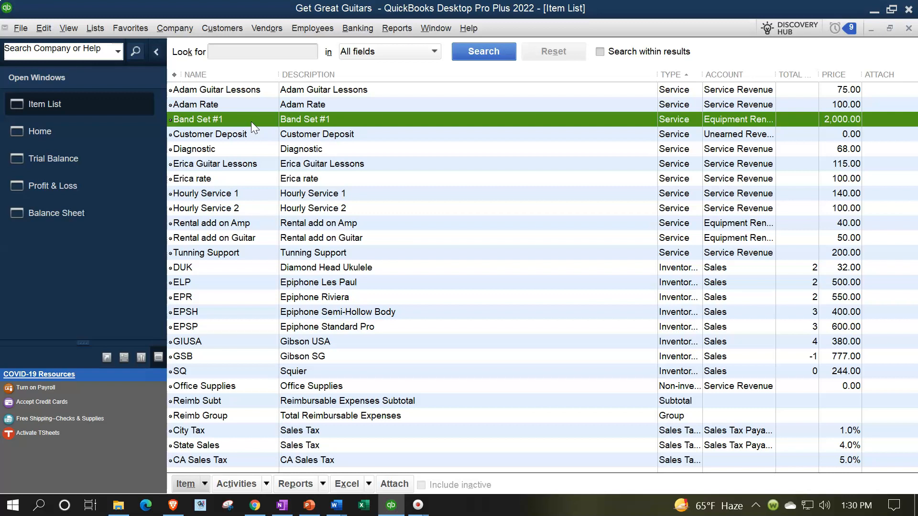
pyautogui.click(907, 30)
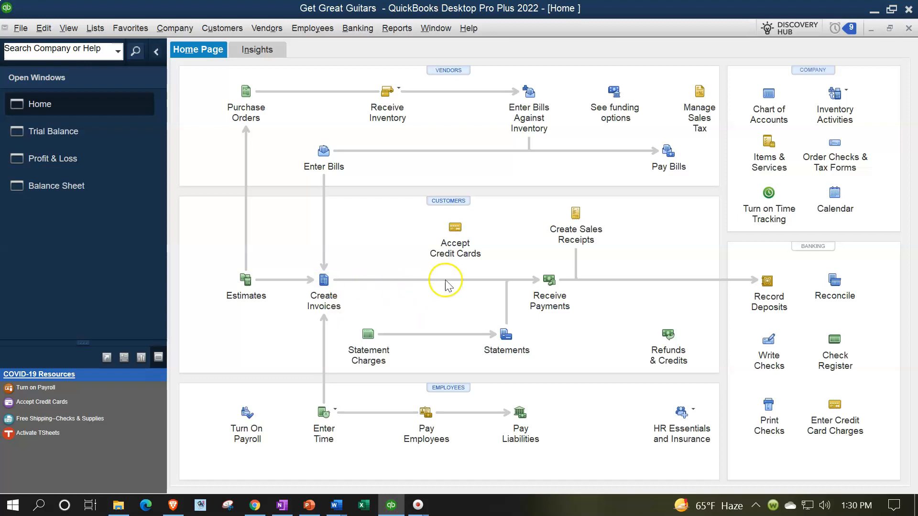
pyautogui.click(84, 139)
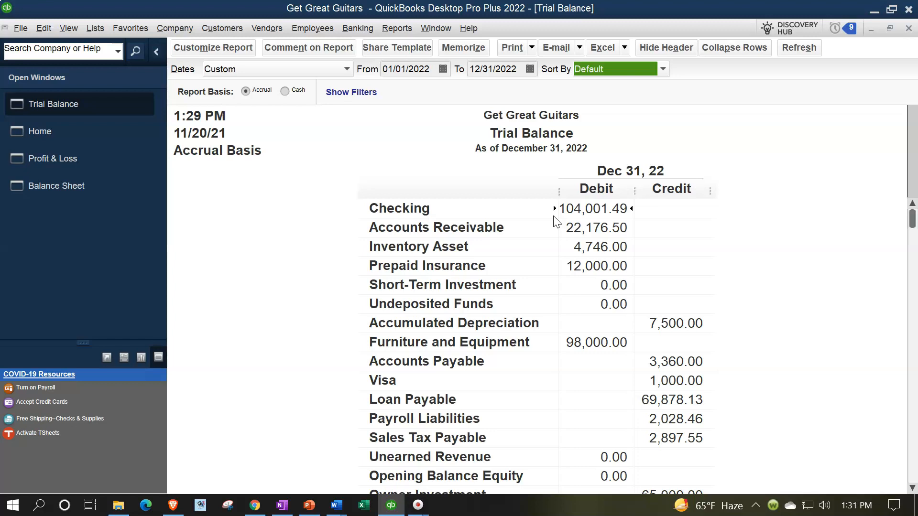
pyautogui.scroll(-3, 582, 320)
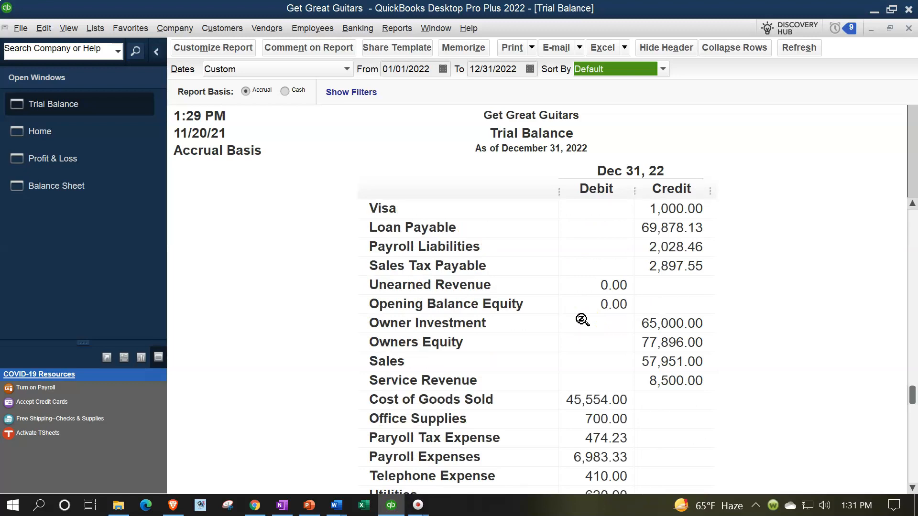
pyautogui.scroll(3, 582, 320)
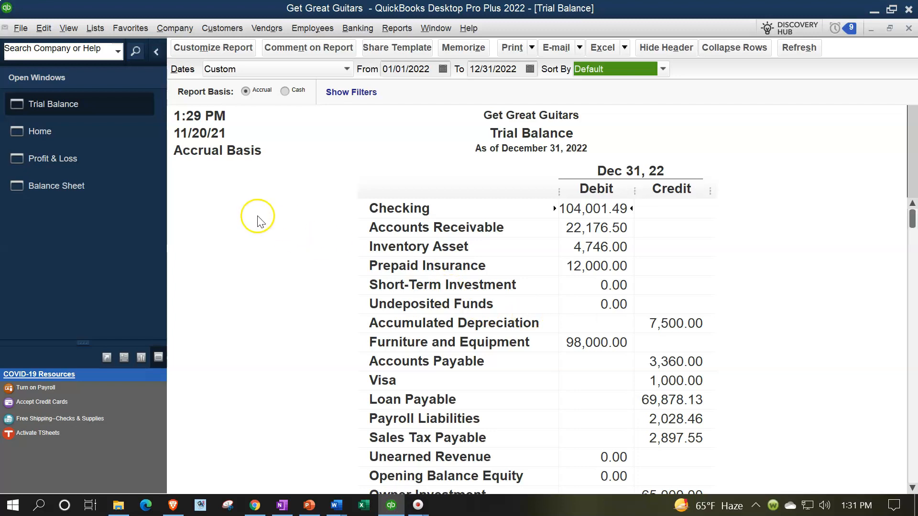
pyautogui.click(40, 131)
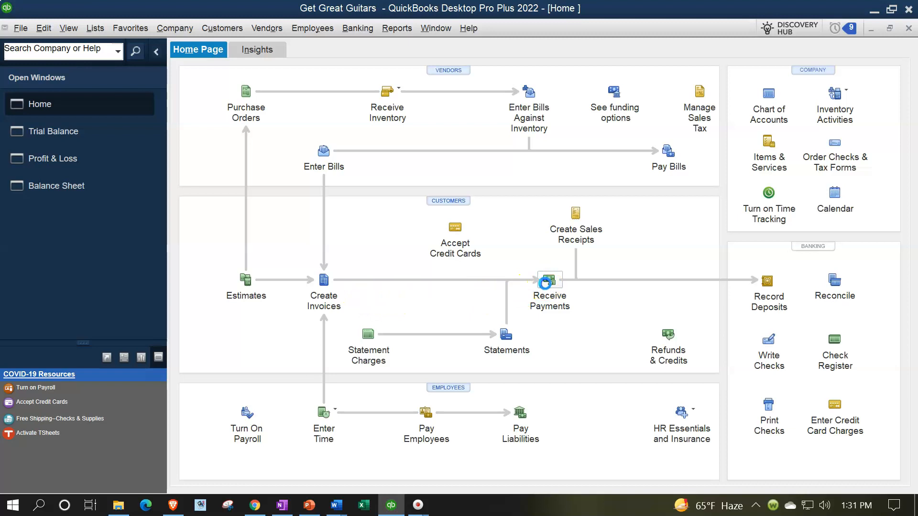
# Step: Start Receive Payments and Quick Add Customer 5 as the new payer
pyautogui.click(549, 286)
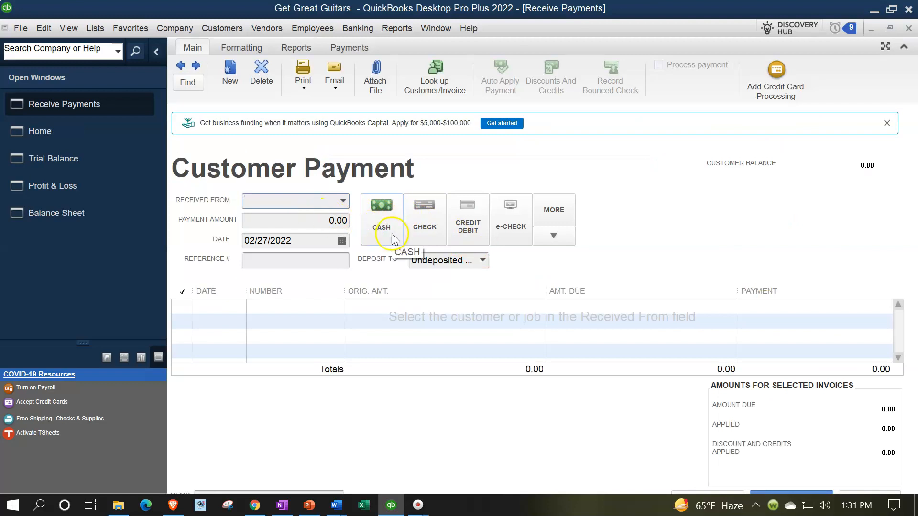
pyautogui.write('Customer 5')
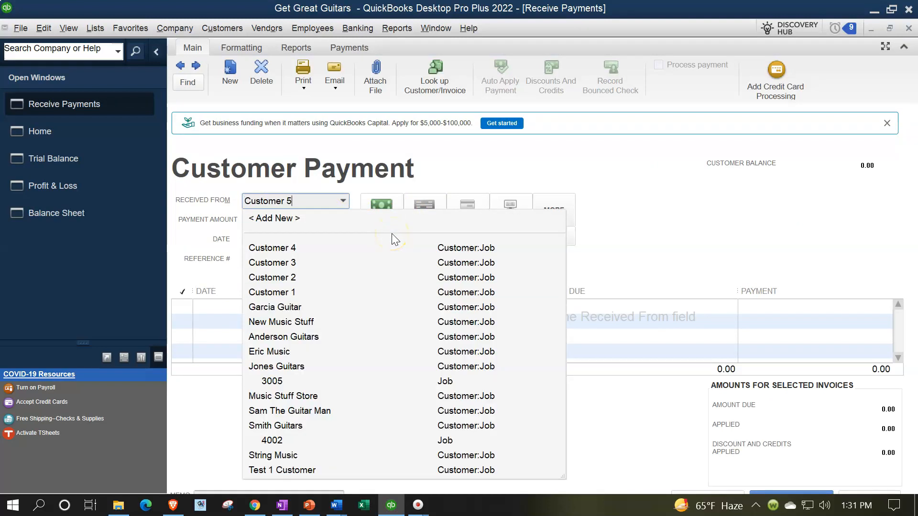
pyautogui.press('Tab')
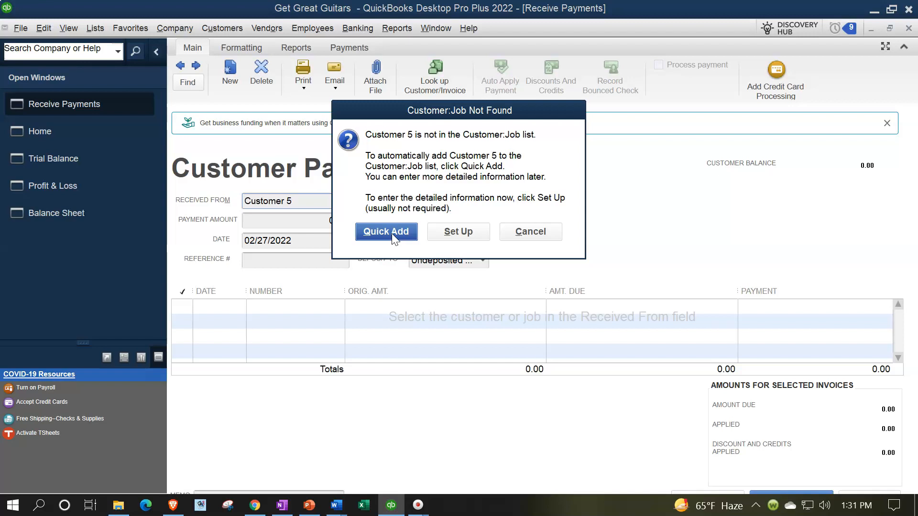
pyautogui.click(392, 233)
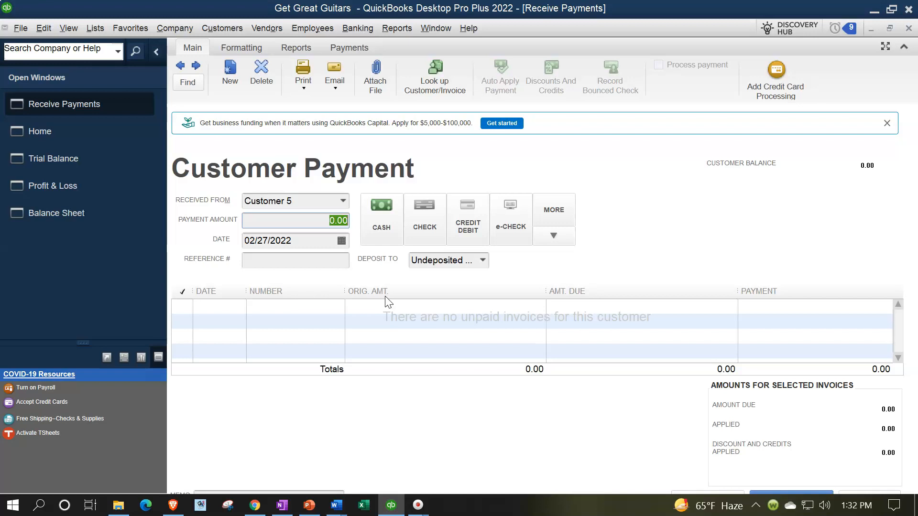
pyautogui.write('25')
# Step: Enter a 200.00 payment amount, leaving the overpayment credit to be used later
pyautogui.press('BackSpace')
pyautogui.press('BackSpace')
pyautogui.write('200')
pyautogui.press('Tab')
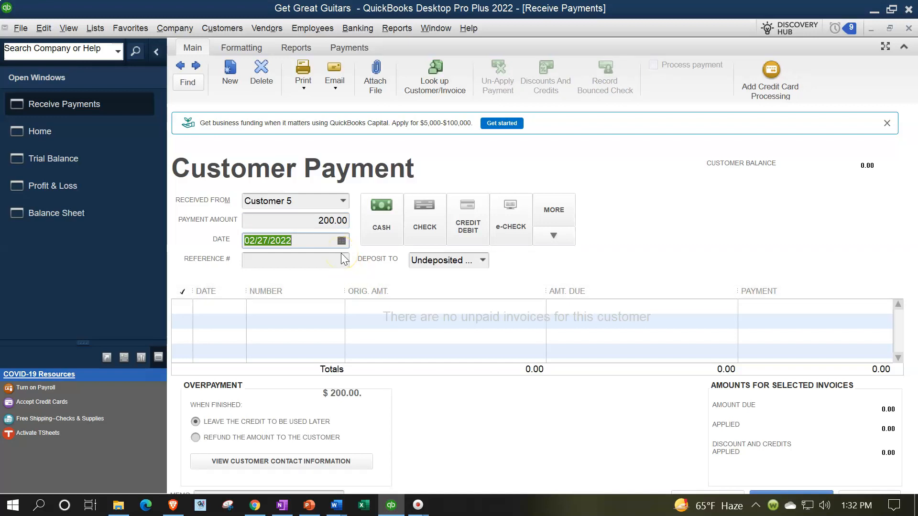
pyautogui.press('Tab')
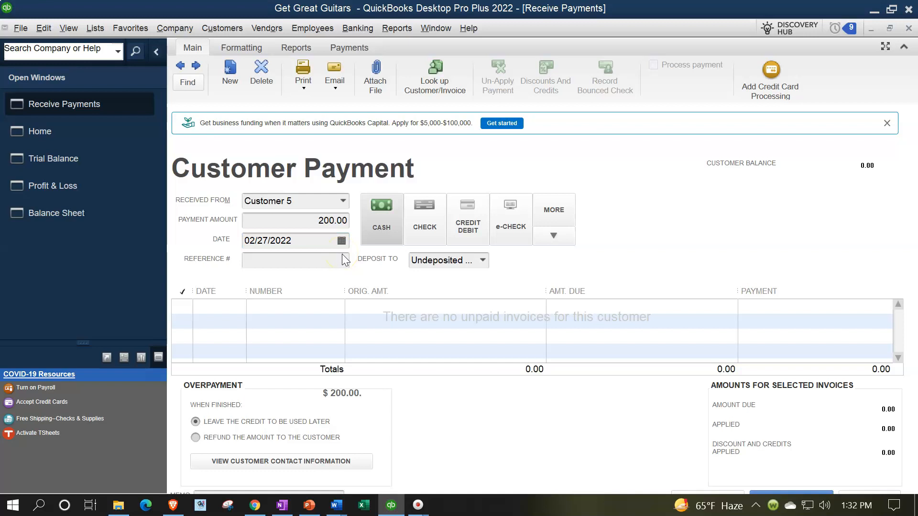
pyautogui.click(343, 260)
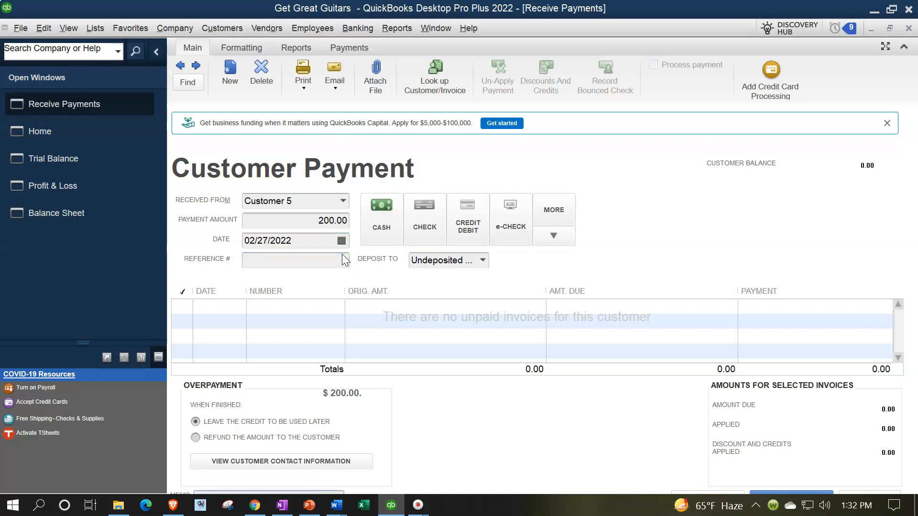
pyautogui.click(332, 315)
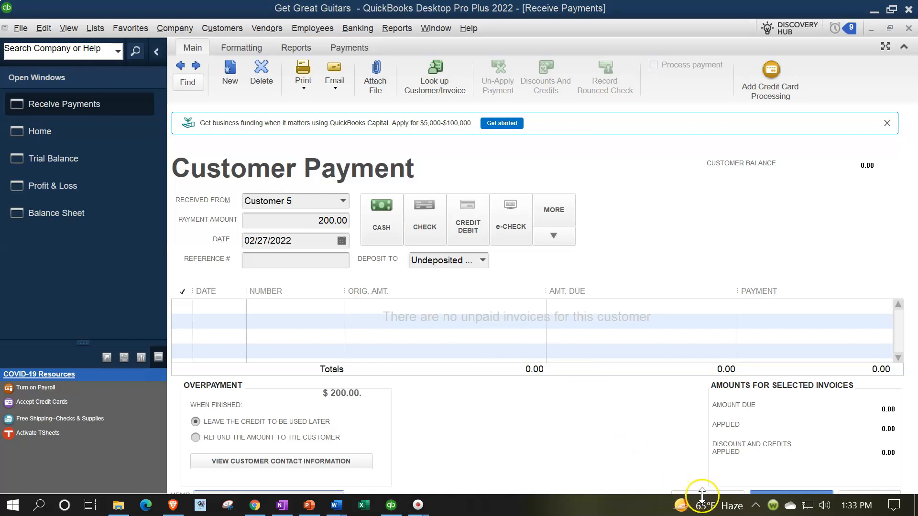
# Step: Save the payment as a $200.00 credit and preview its credit memo
pyautogui.click(700, 493)
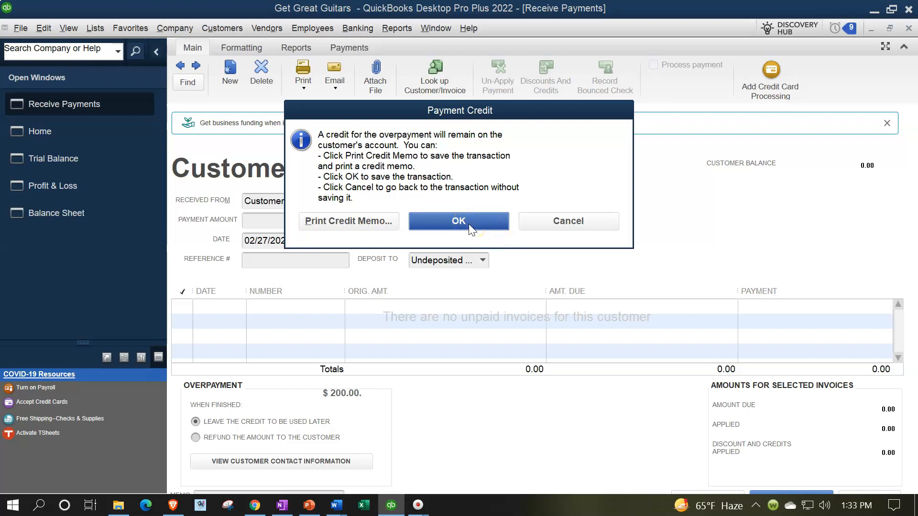
pyautogui.click(369, 230)
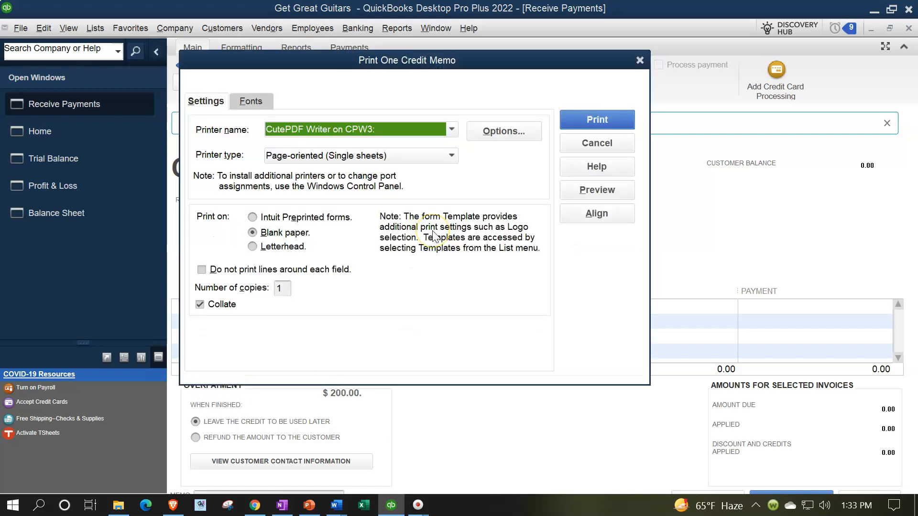
pyautogui.click(431, 235)
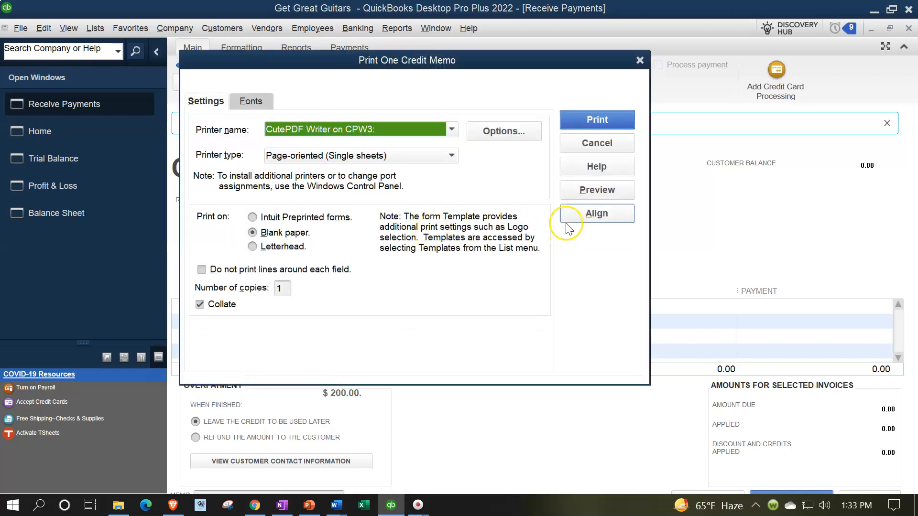
pyautogui.click(597, 189)
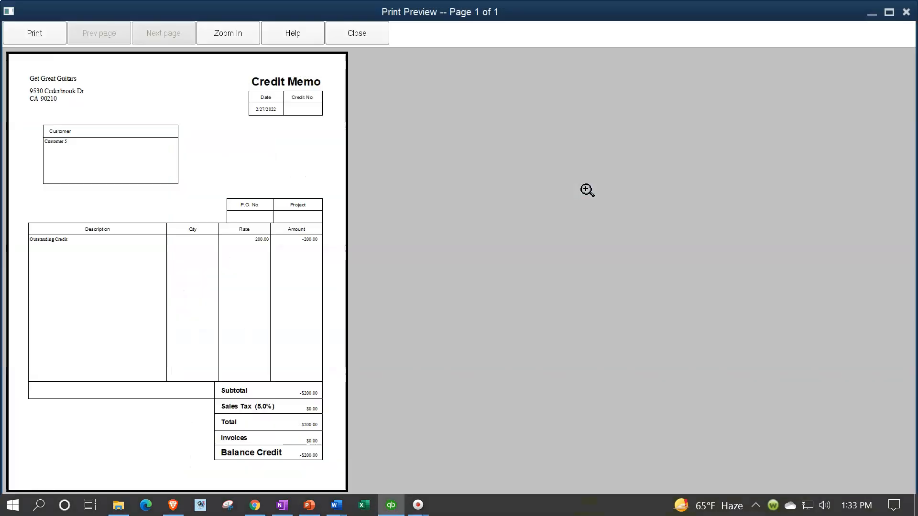
# Step: Zoom the credit memo in and out, then close the preview without printing
pyautogui.click(329, 238)
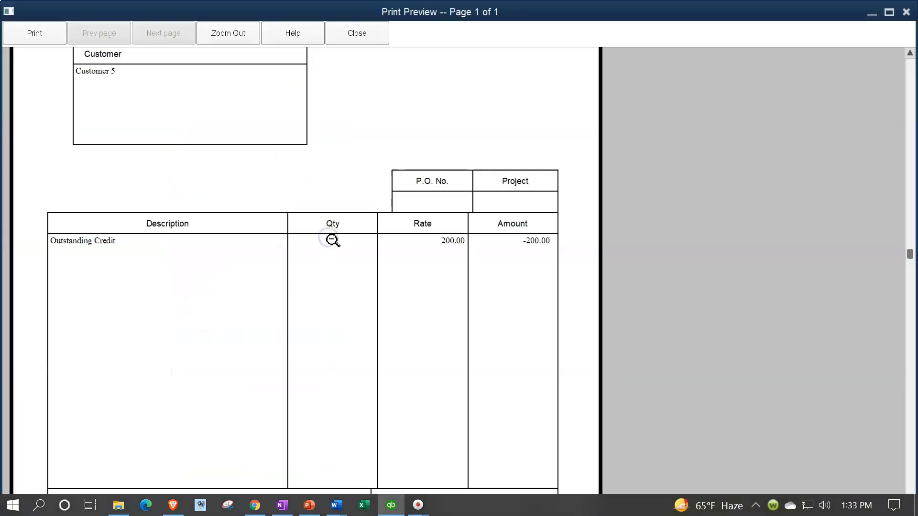
pyautogui.click(332, 245)
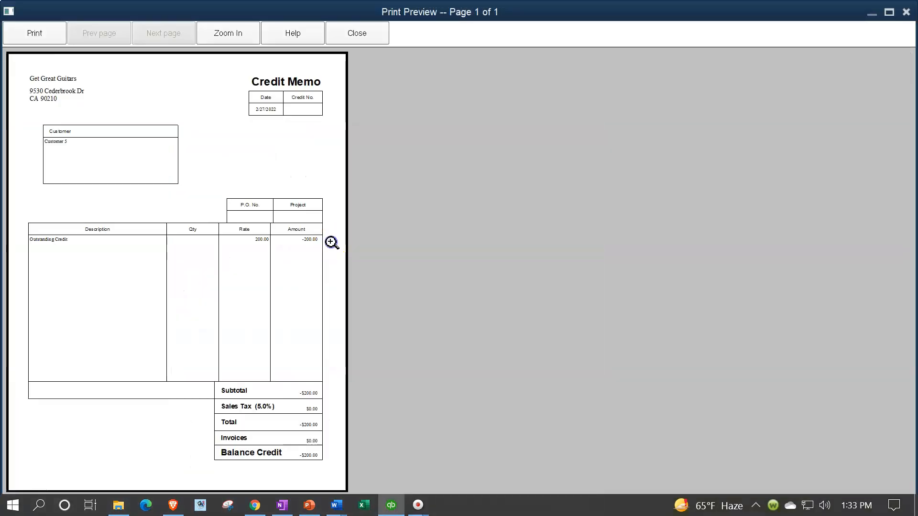
pyautogui.click(379, 34)
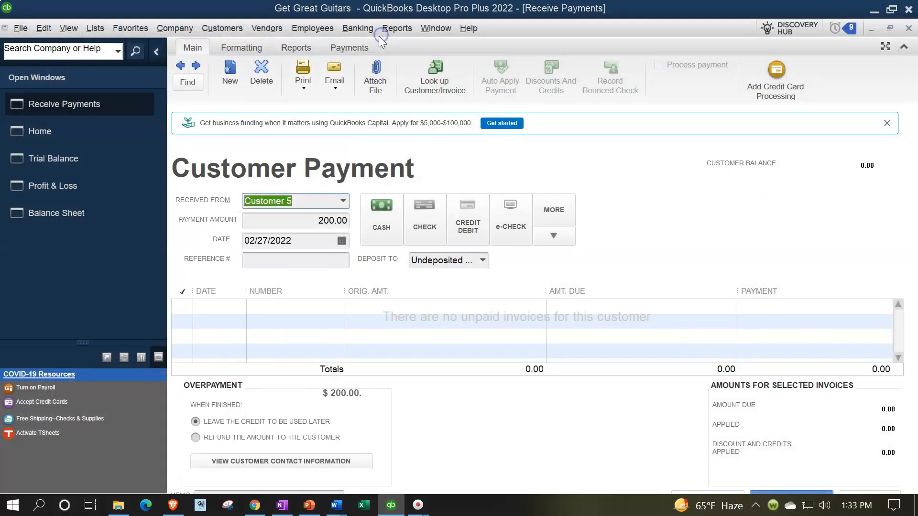
pyautogui.click(634, 56)
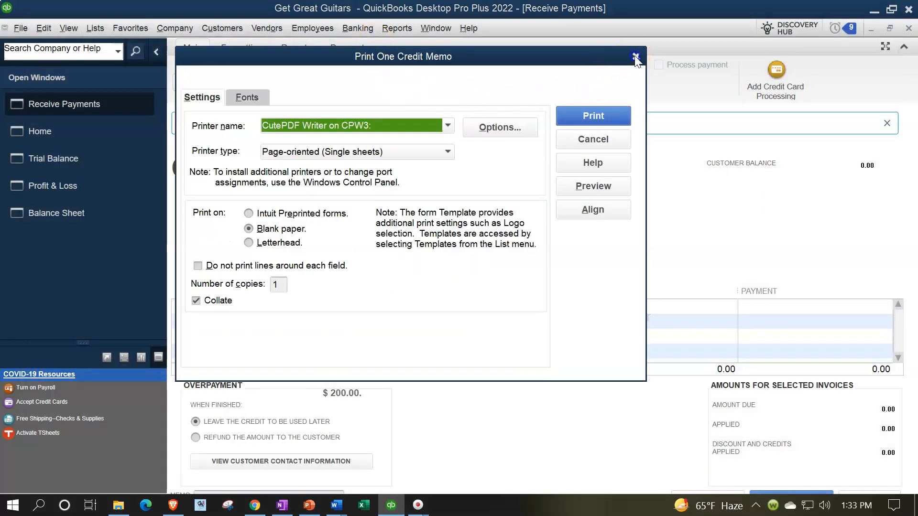
# Step: Drill from the Trial Balance into Accounts Receivable to the Customer 5 payment, then close it
pyautogui.click(534, 175)
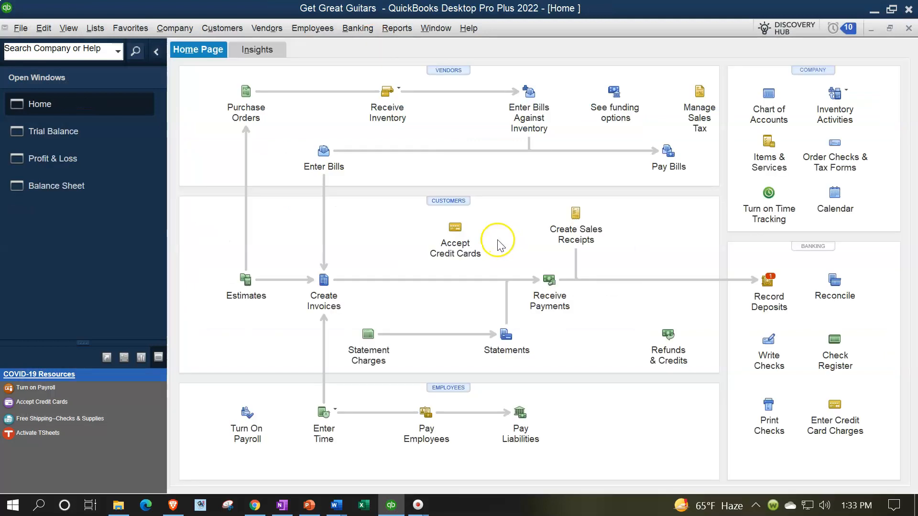
pyautogui.click(53, 133)
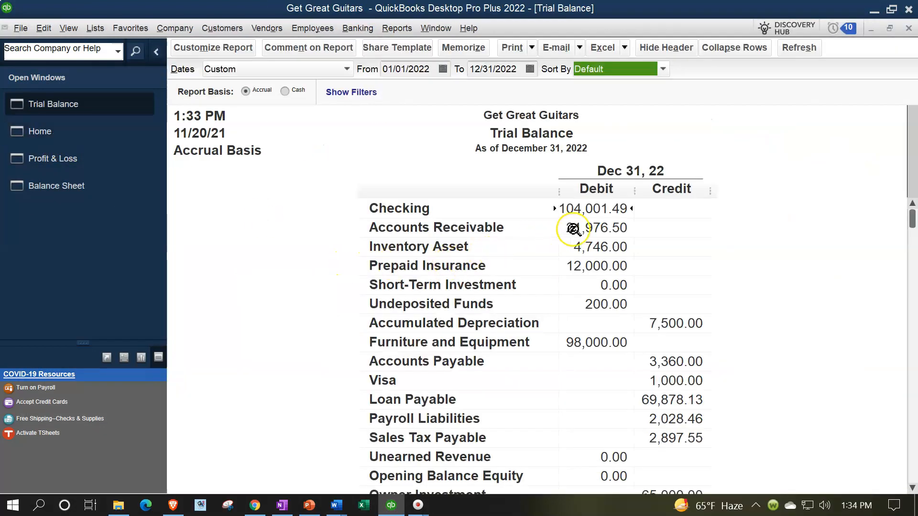
pyautogui.doubleClick(574, 228)
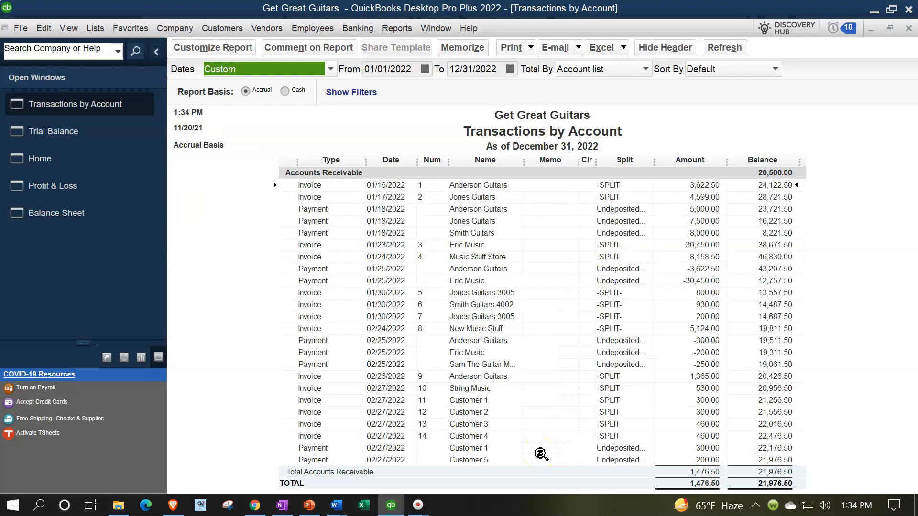
pyautogui.click(685, 460)
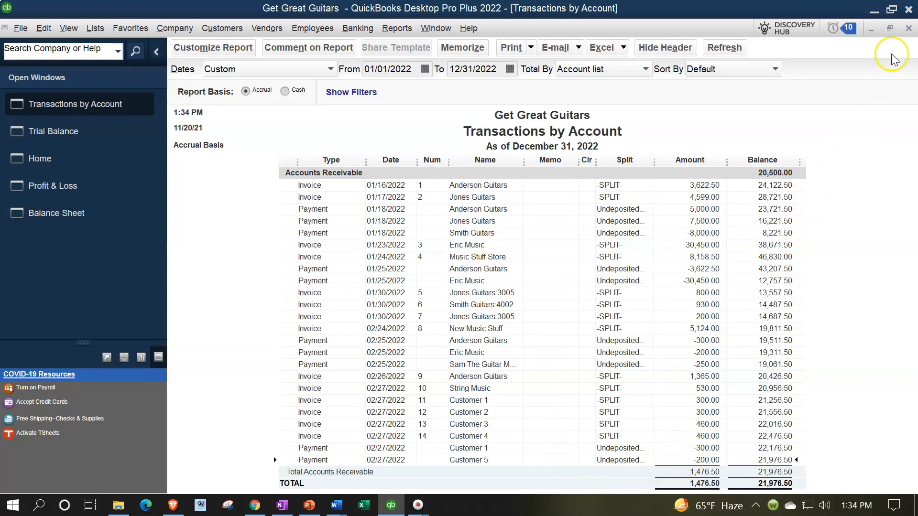
pyautogui.click(908, 28)
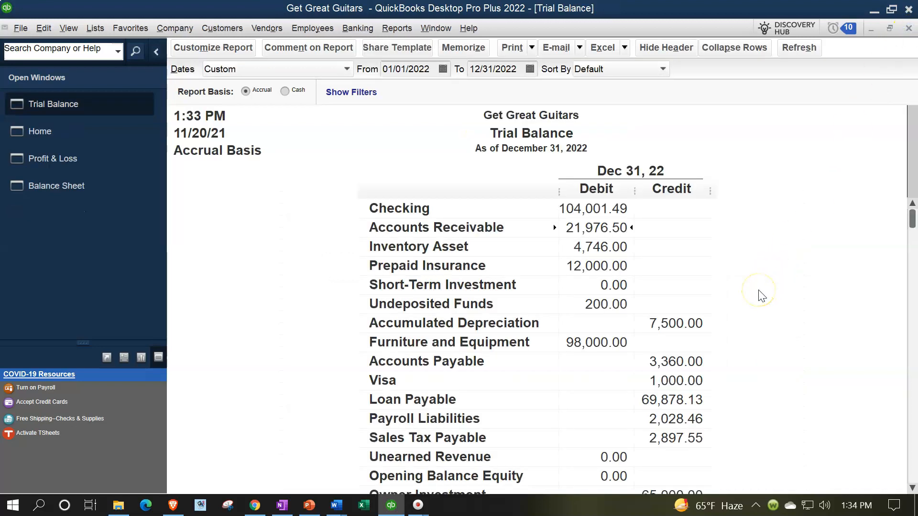
# Step: Review Undeposited Funds 200.00 and Accounts Receivable 21,976.50, heading to customer reports
pyautogui.click(606, 304)
pyautogui.click(654, 437)
pyautogui.click(603, 228)
pyautogui.click(593, 249)
pyautogui.click(398, 29)
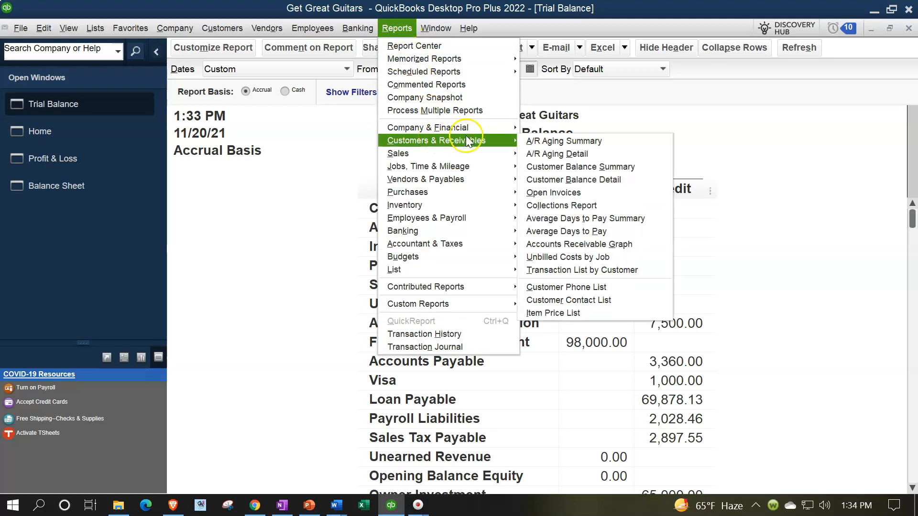
# Step: Review Customer Balance Detail showing Customer 5 at -200.00, then return to the Trial Balance
pyautogui.click(558, 180)
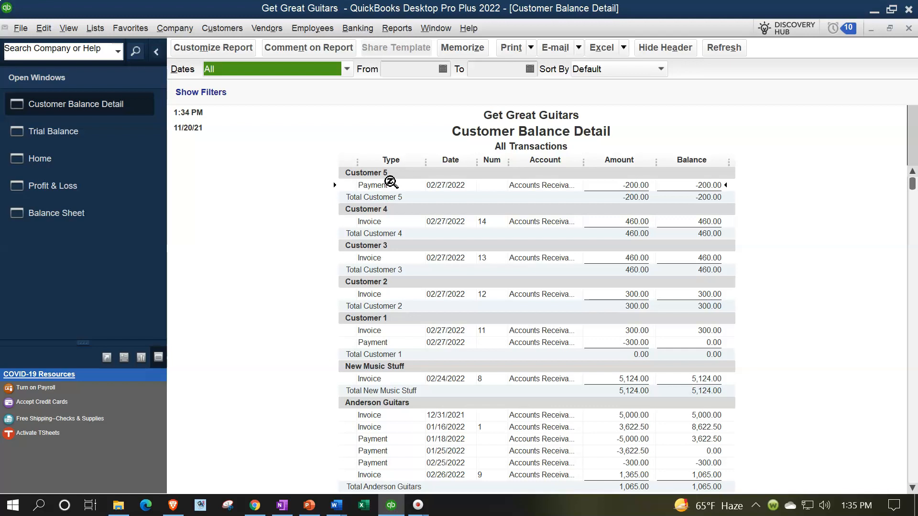
pyautogui.scroll(-5, 391, 182)
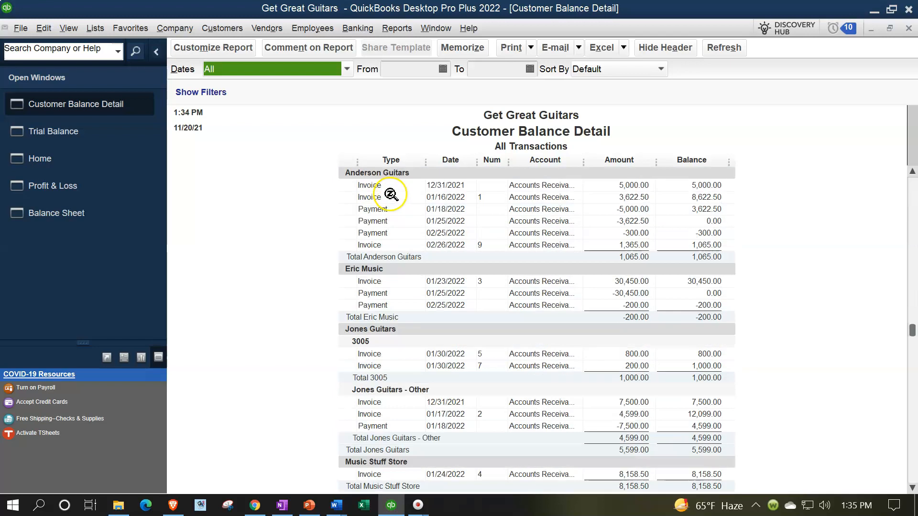
pyautogui.scroll(-5, 391, 183)
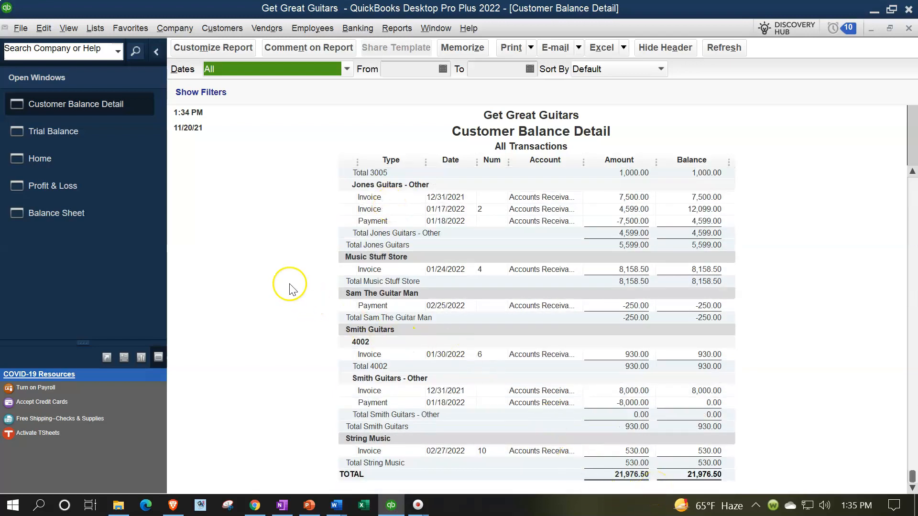
pyautogui.click(53, 132)
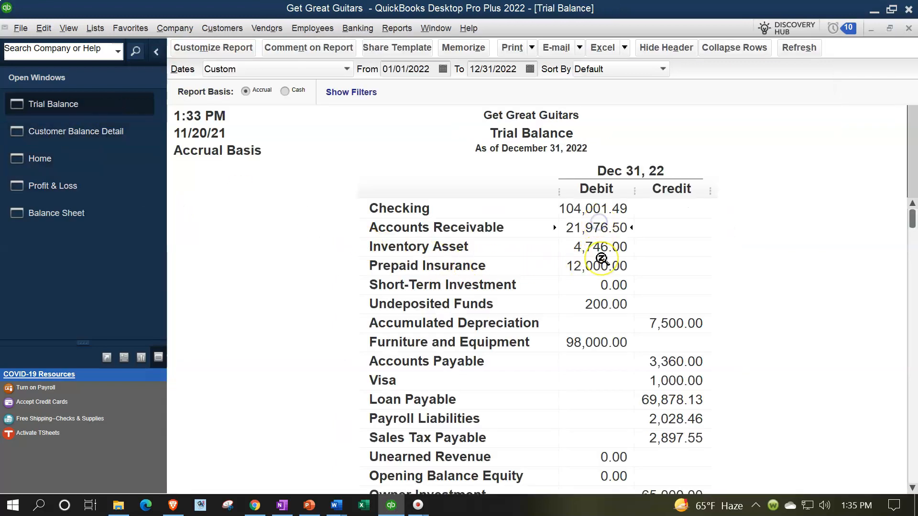
# Step: Record a deposit of the 02/27/2022 Customer 5 200.00 payment into Checking and save it
pyautogui.click(595, 305)
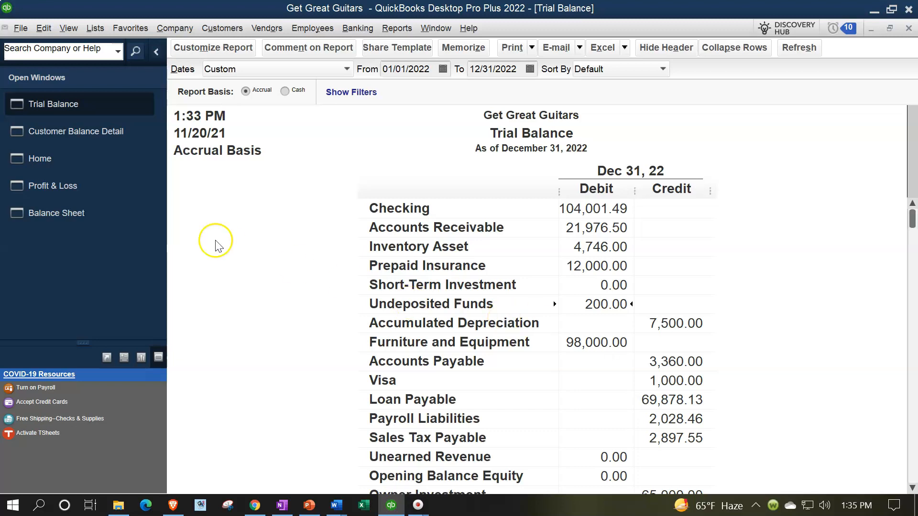
pyautogui.click(85, 164)
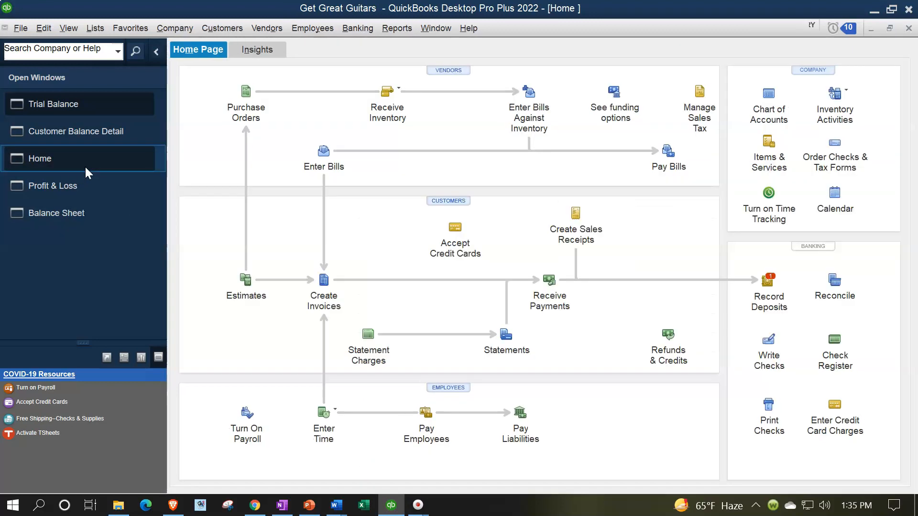
pyautogui.click(767, 300)
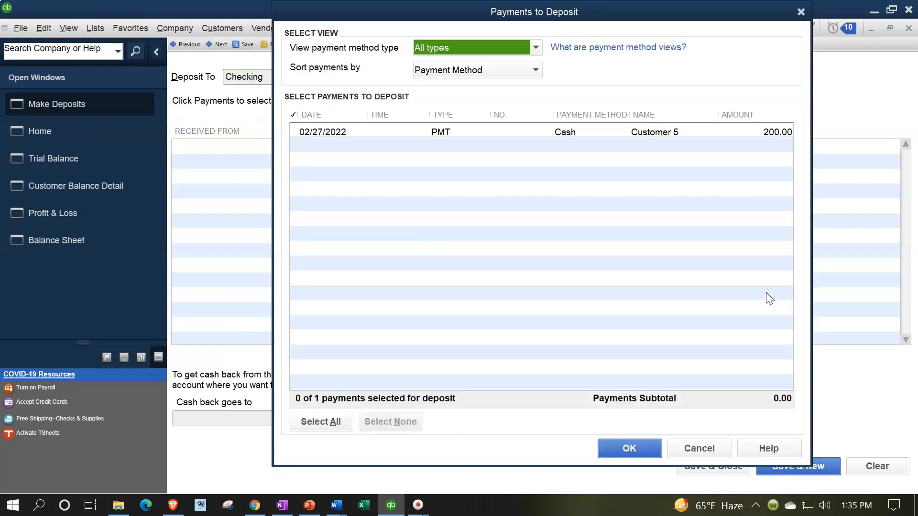
pyautogui.click(385, 134)
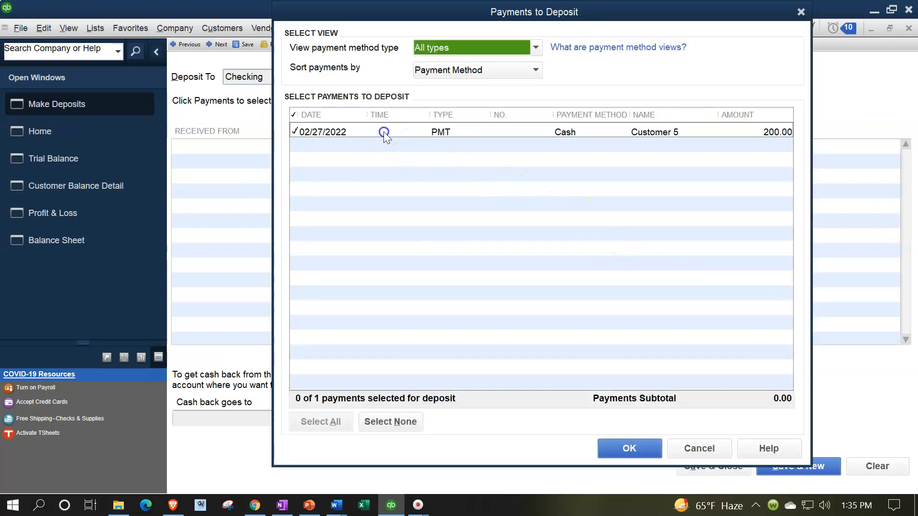
pyautogui.click(628, 449)
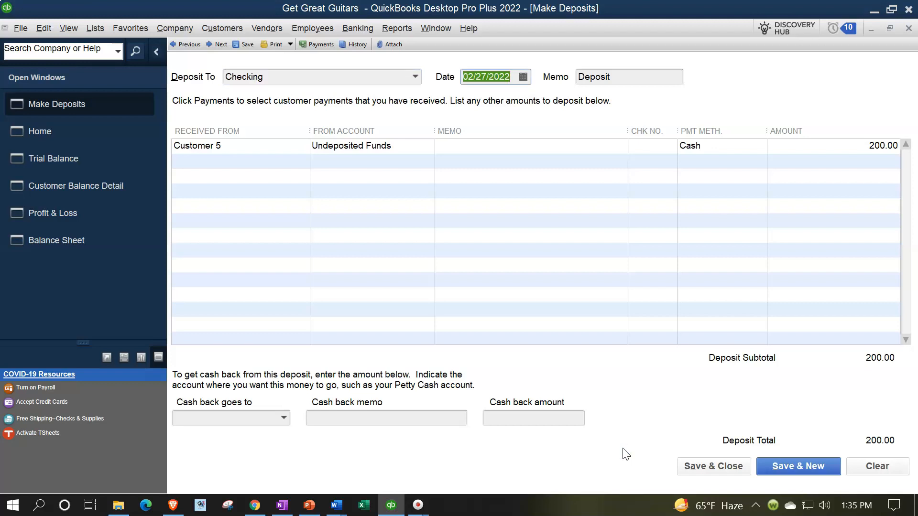
pyautogui.press('Tab')
pyautogui.press('Tab')
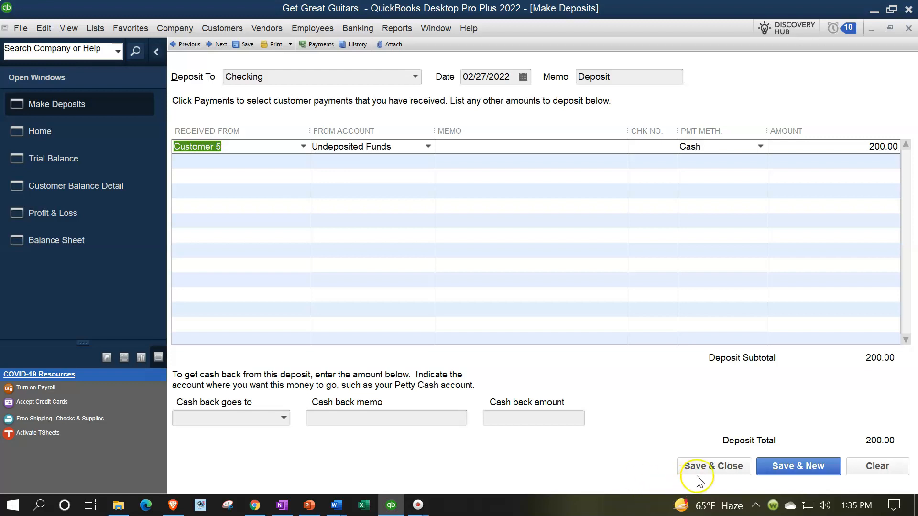
pyautogui.click(712, 466)
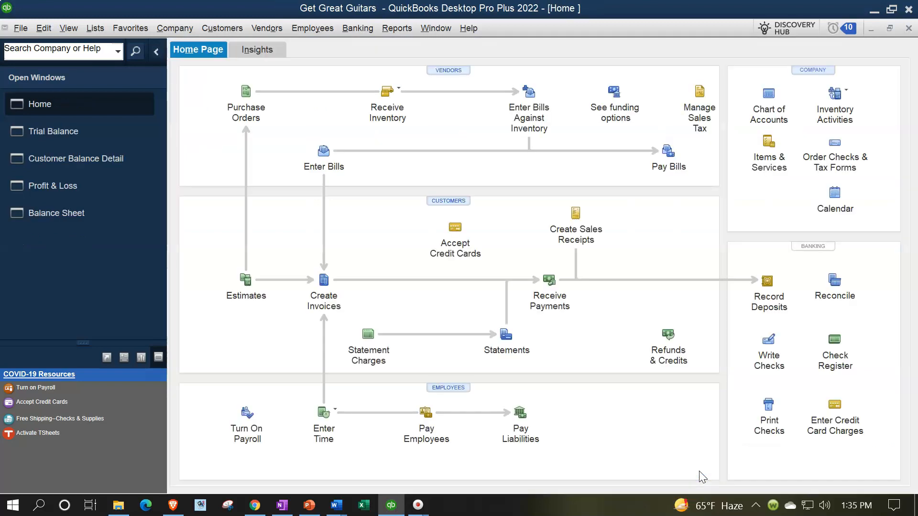
# Step: QuickZoom Checking on the Trial Balance to find the 200.00 deposit, then close it
pyautogui.click(53, 131)
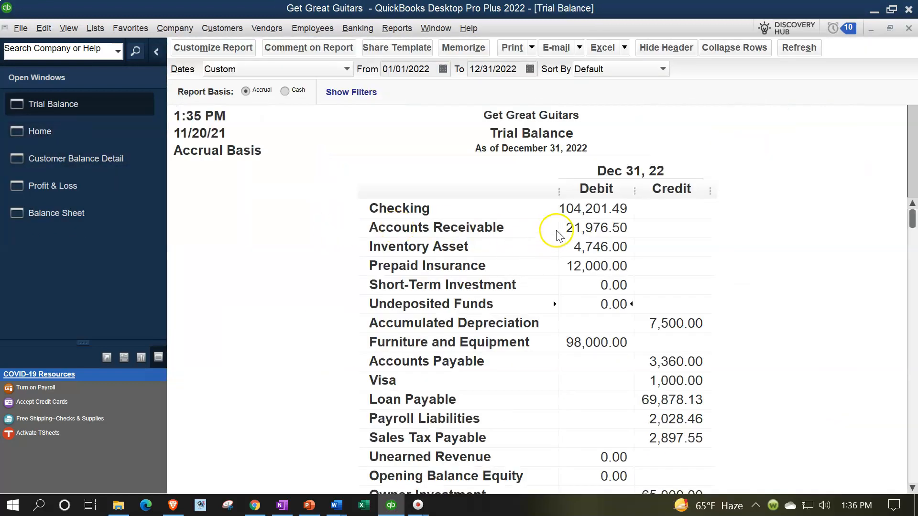
pyautogui.doubleClick(577, 210)
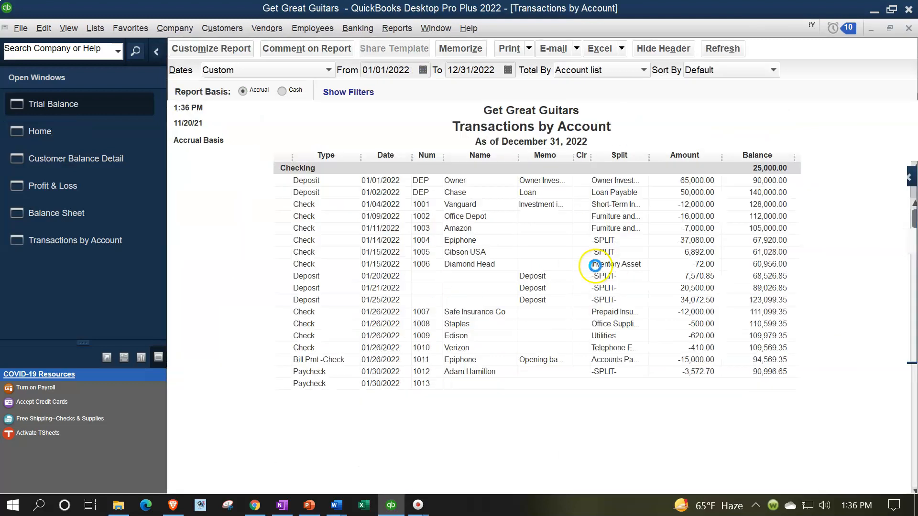
pyautogui.scroll(-5, 592, 275)
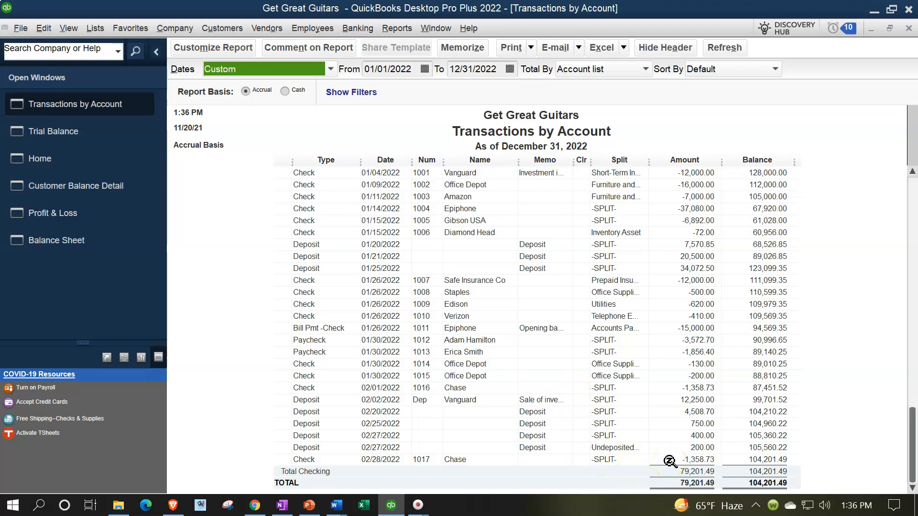
pyautogui.click(683, 447)
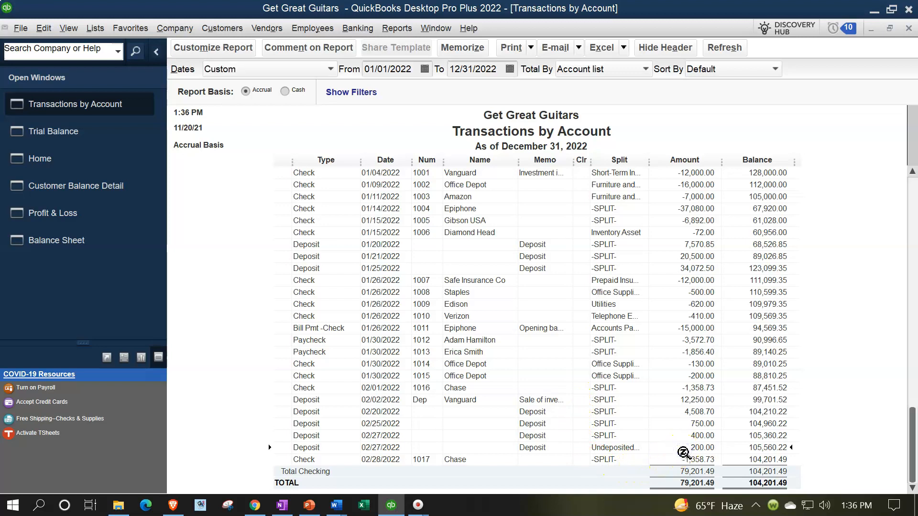
pyautogui.click(908, 30)
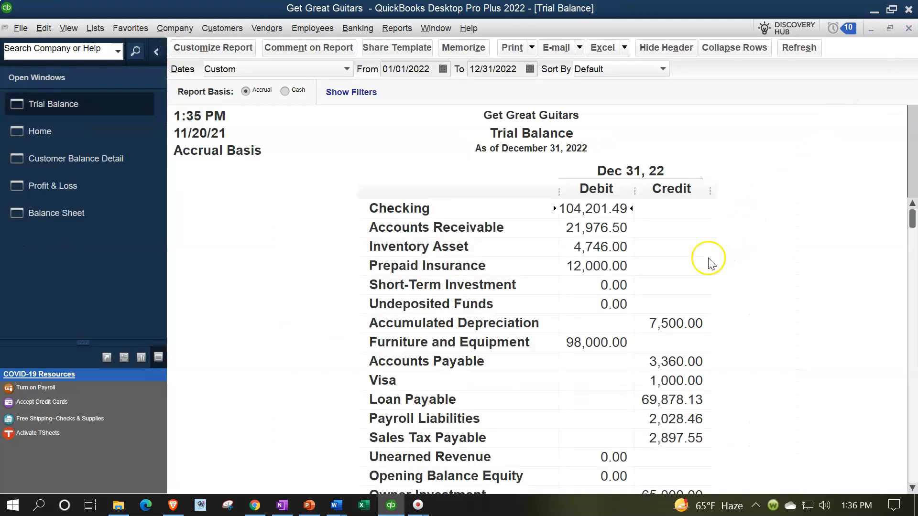
# Step: QuickZoom Undeposited Funds at 0.00 to confirm it cleared, then close it
pyautogui.doubleClick(613, 303)
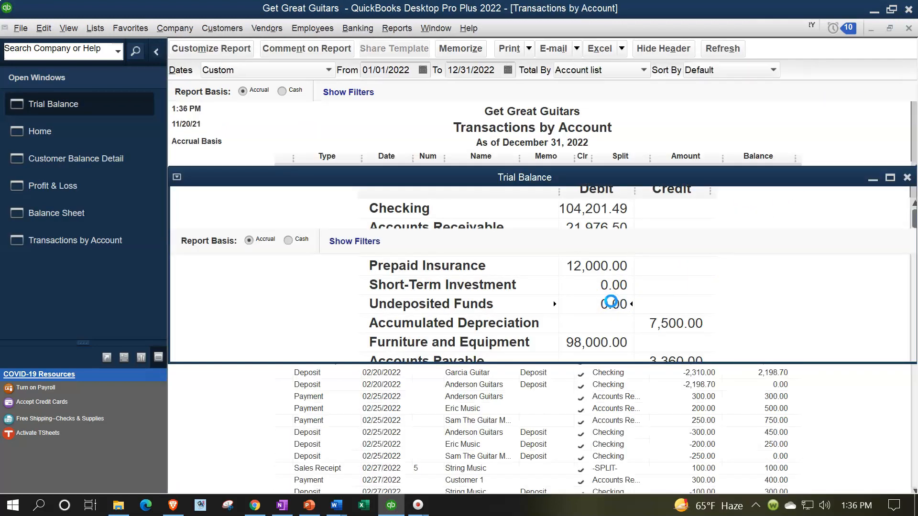
pyautogui.scroll(-3, 608, 299)
pyautogui.scroll(-3, 609, 299)
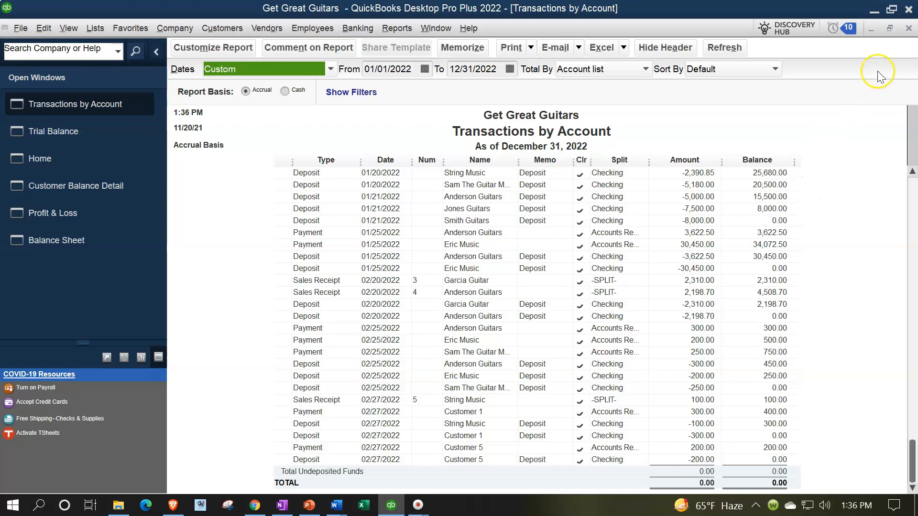
pyautogui.click(908, 29)
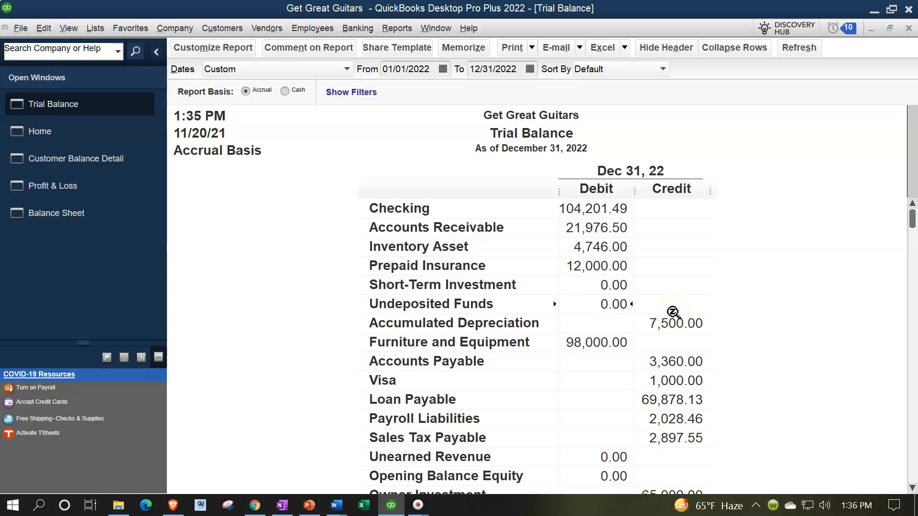
pyautogui.click(51, 131)
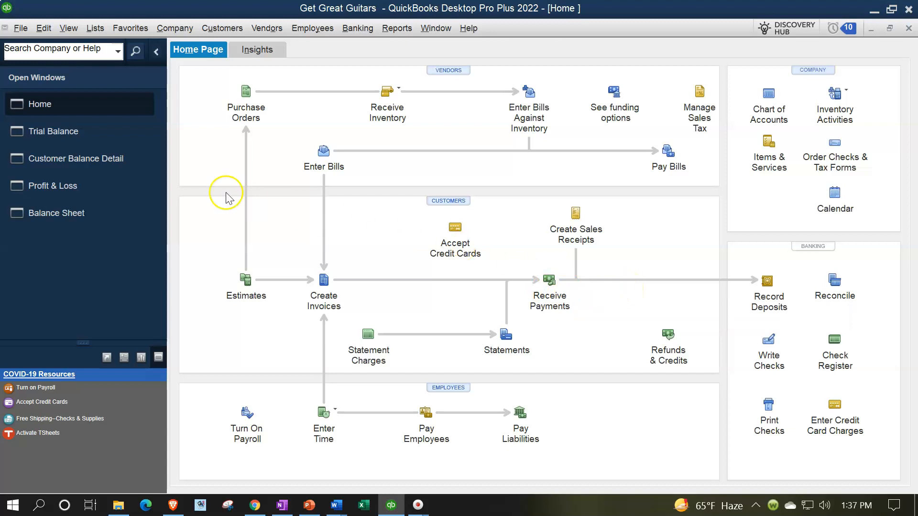
pyautogui.click(53, 131)
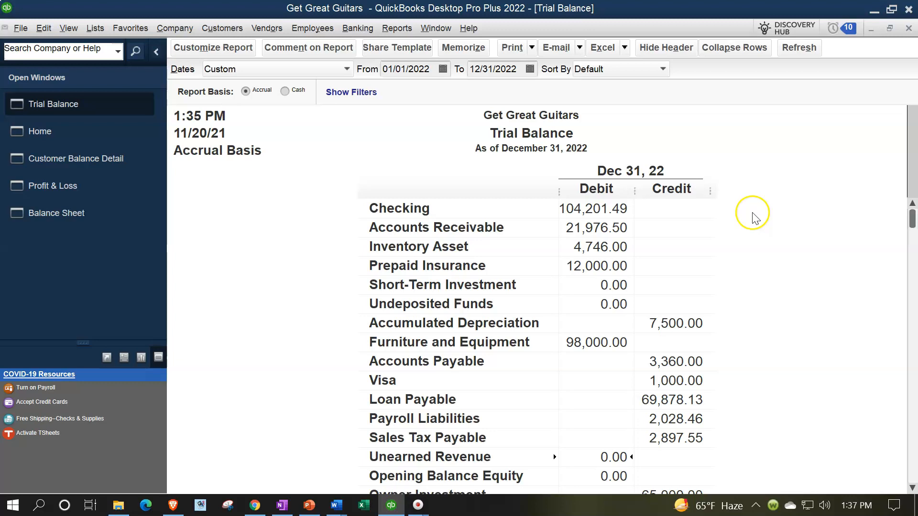
pyautogui.scroll(-3, 752, 215)
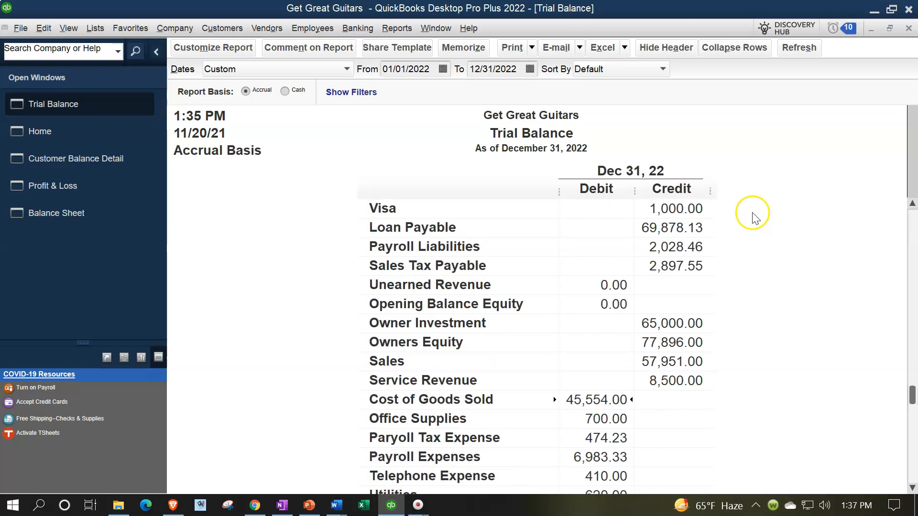
pyautogui.scroll(-4, 753, 215)
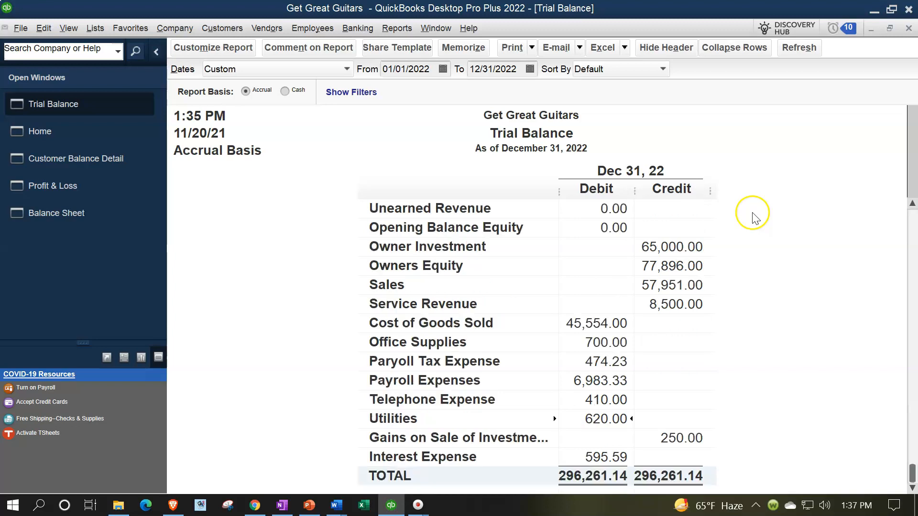